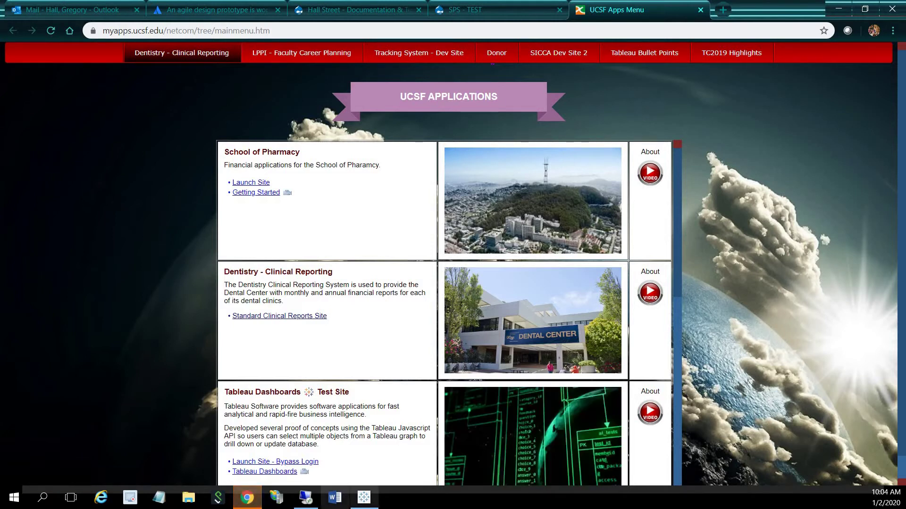
# - Show the Atlassian article 'An agile design prototype is worth a thousand user stories'
pyautogui.click(224, 11)
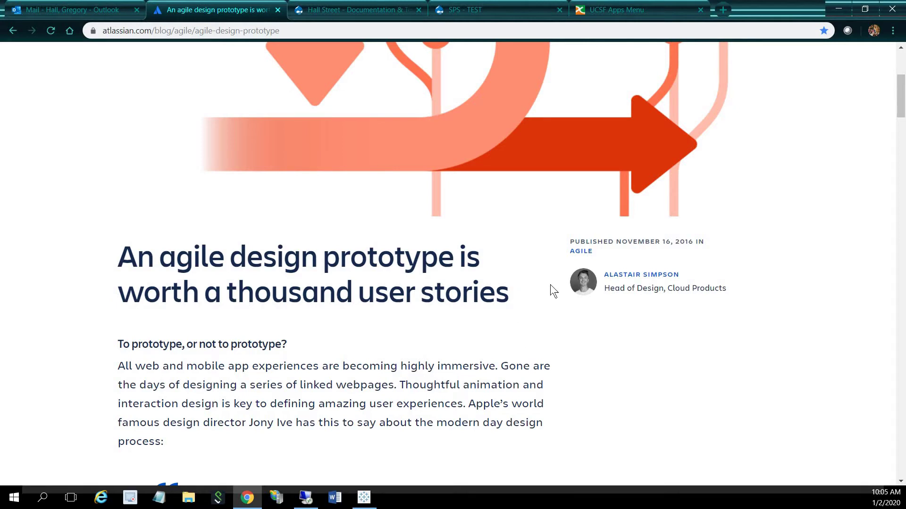
# - On the UCSF Apps Menu, view and close Tableau Bullet Points, then open TC2019 Highlights
pyautogui.click(606, 9)
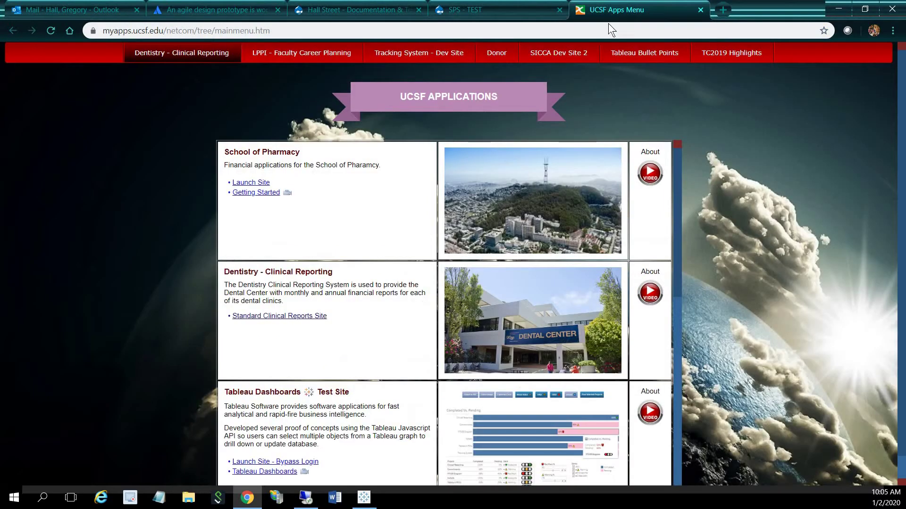
pyautogui.click(635, 55)
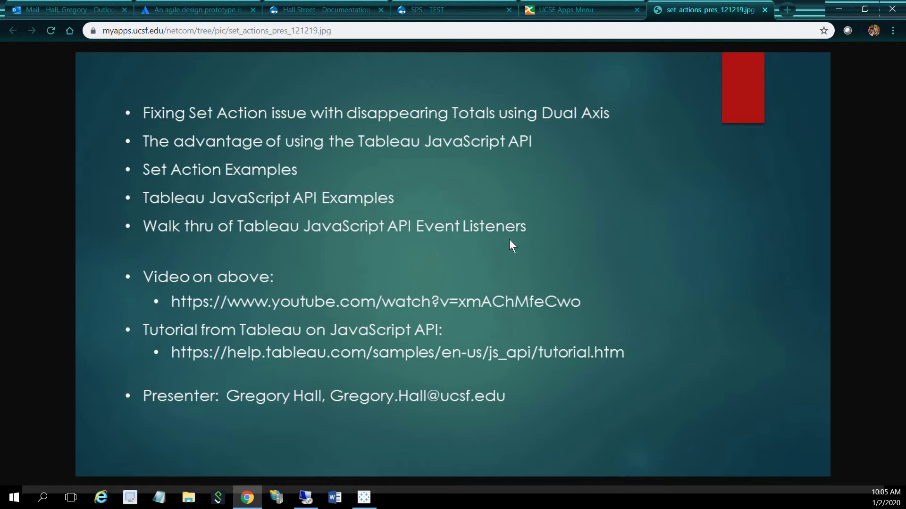
pyautogui.click(766, 14)
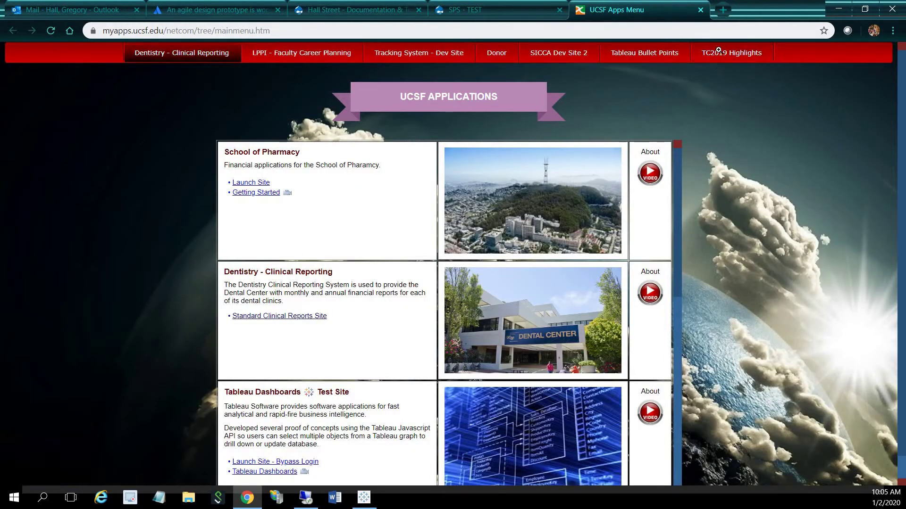
pyautogui.click(718, 50)
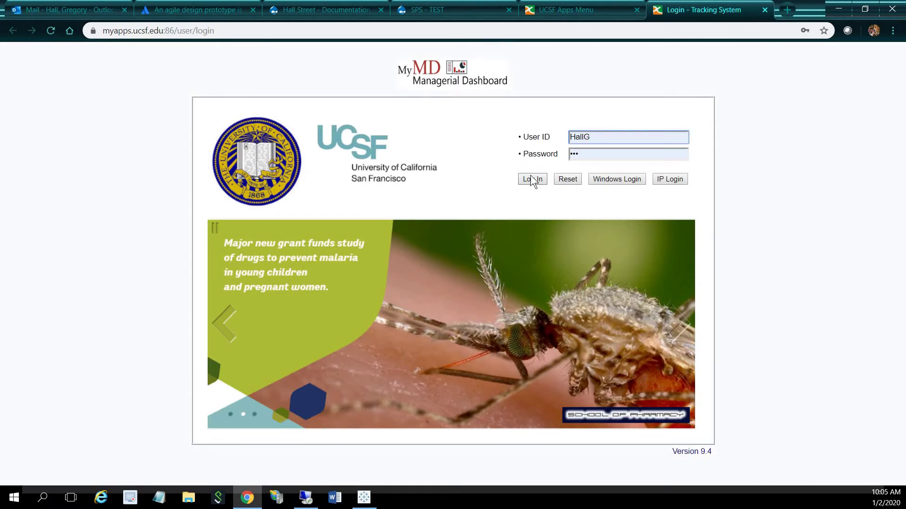
# - Log in with the autofilled credentials and open '12. Set Actions' for User Category Counts
pyautogui.click(531, 176)
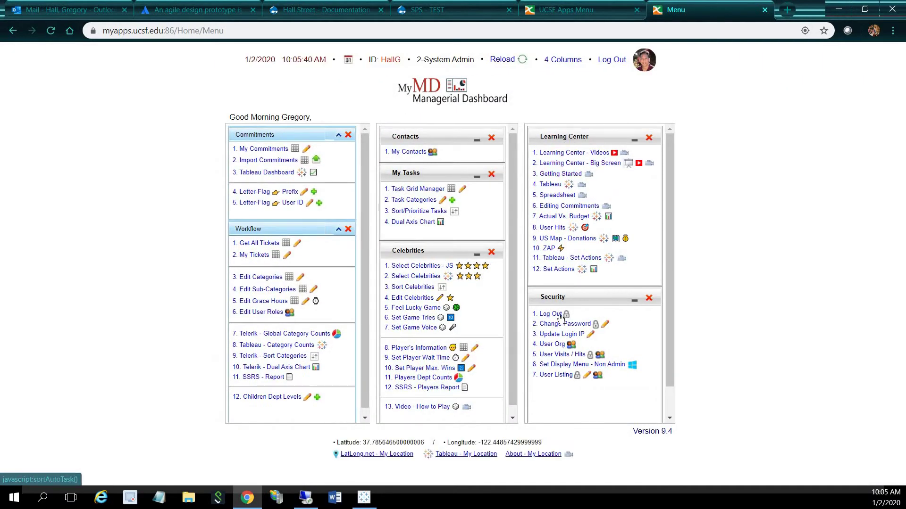
pyautogui.click(555, 270)
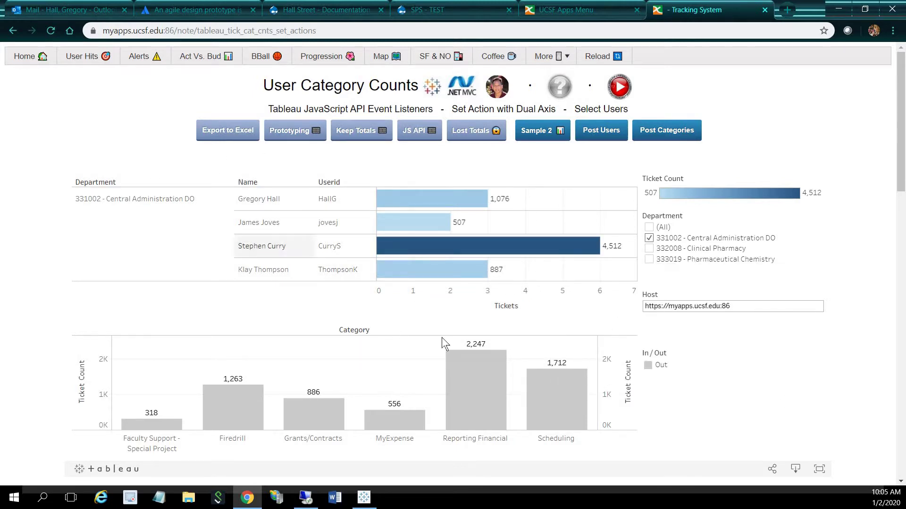
pyautogui.click(541, 130)
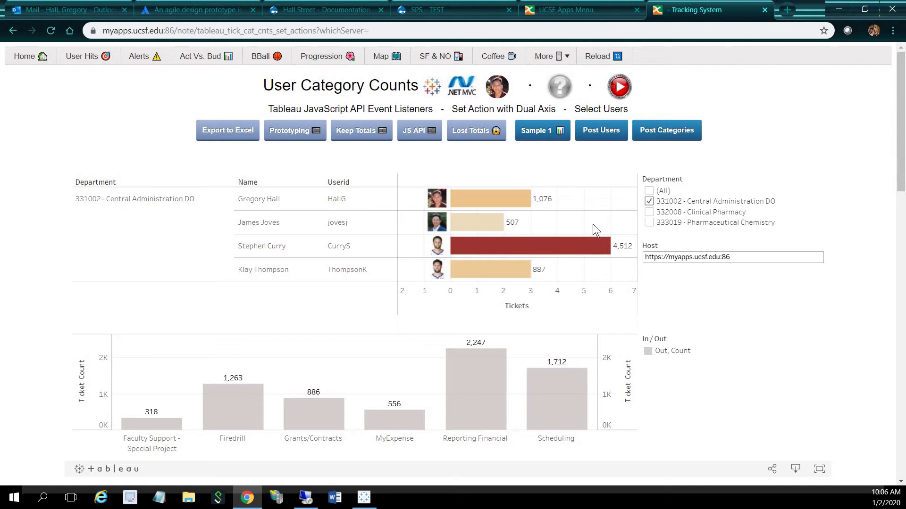
pyautogui.click(547, 132)
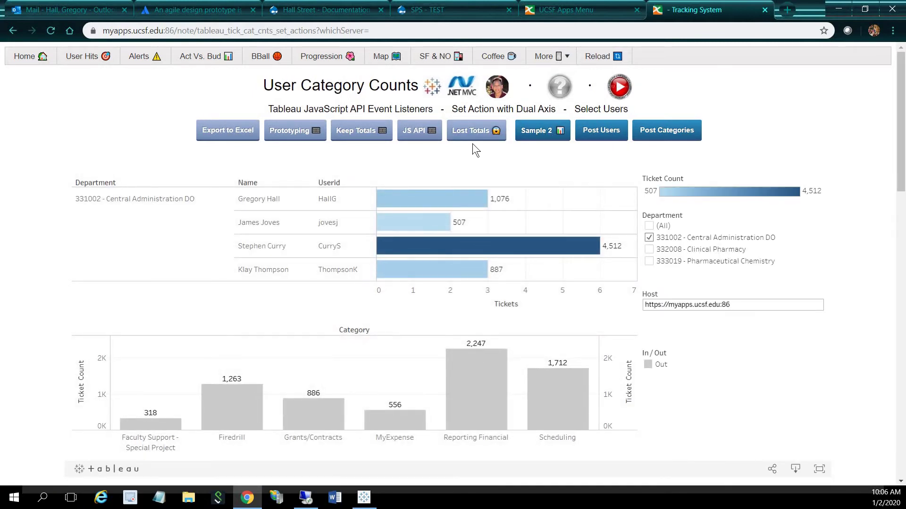
pyautogui.moveTo(417, 203)
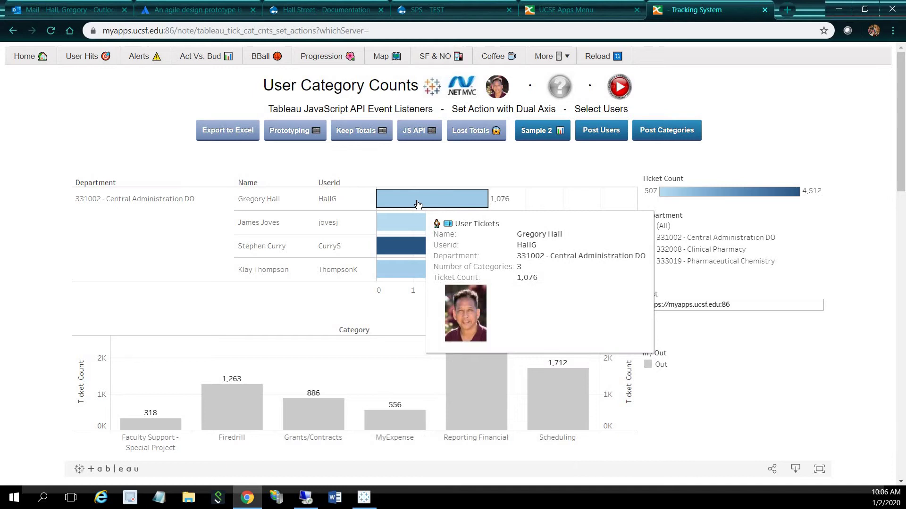
pyautogui.moveTo(394, 255)
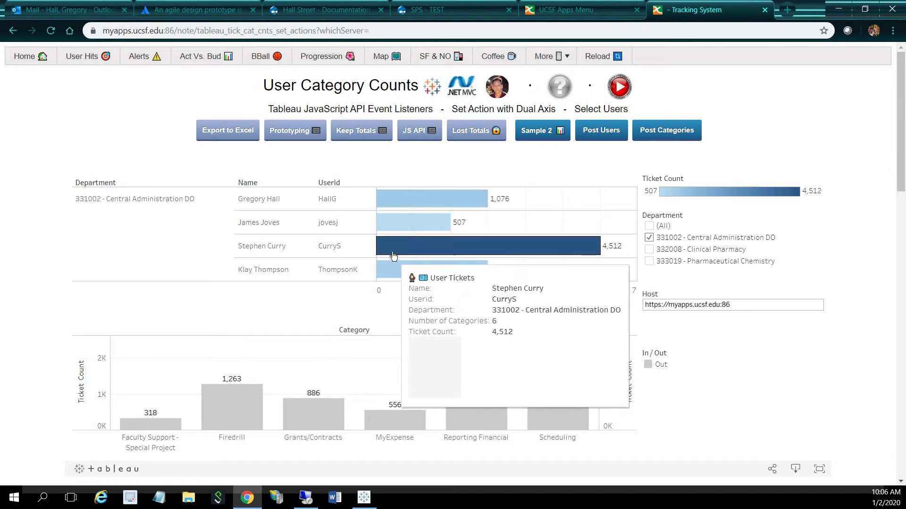
pyautogui.moveTo(396, 271)
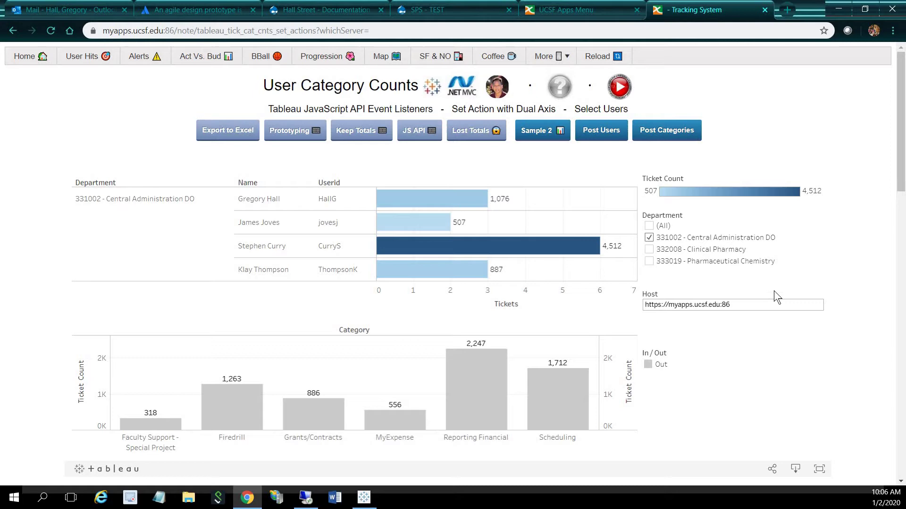
# - Scroll through the notes and back up, then marquee-select the first three user bars
pyautogui.moveTo(900, 142); pyautogui.dragTo(900, 266)
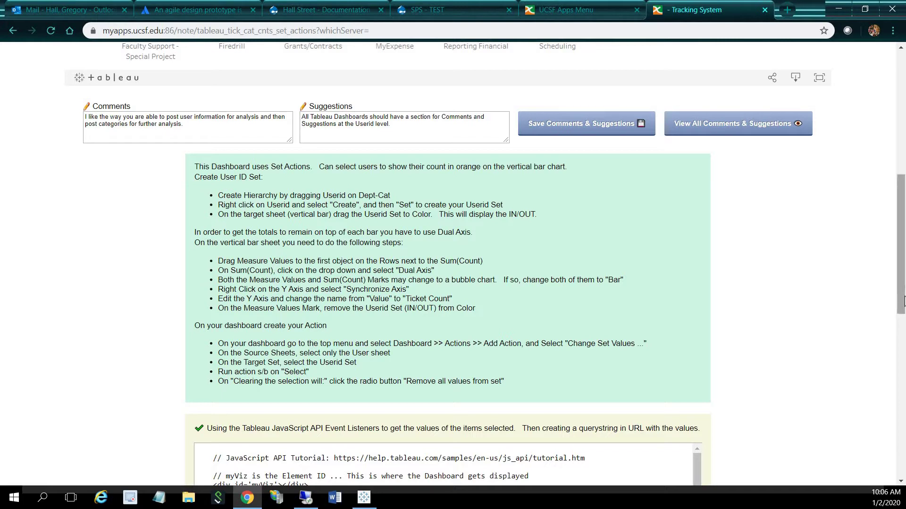
pyautogui.moveTo(900, 309); pyautogui.dragTo(901, 186)
pyautogui.moveTo(403, 194); pyautogui.dragTo(437, 260)
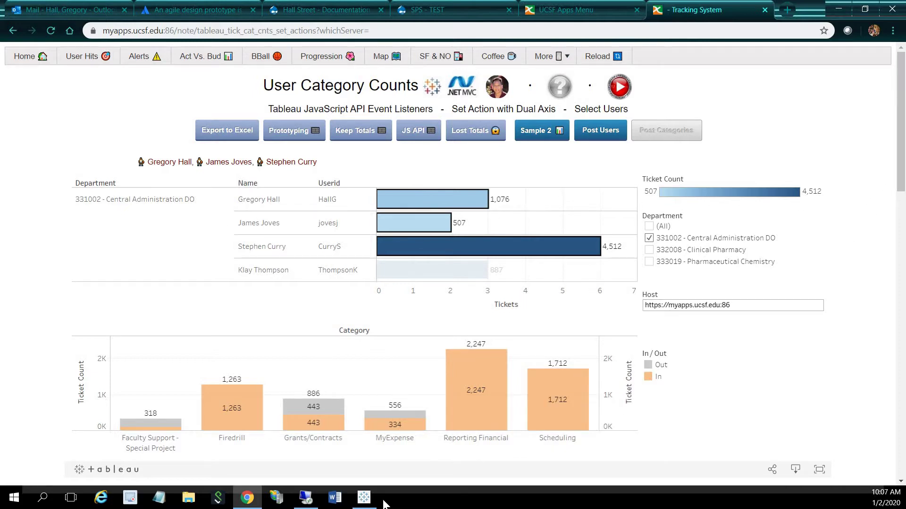
# - In the Categories worksheet, place Measure Values on Rows before SUM(Count)
pyautogui.click(364, 498)
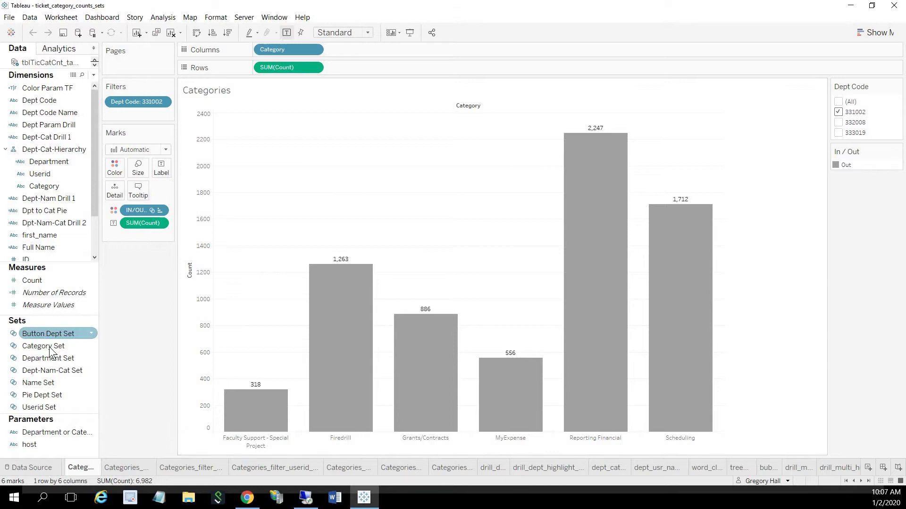
pyautogui.moveTo(41, 305); pyautogui.dragTo(259, 72)
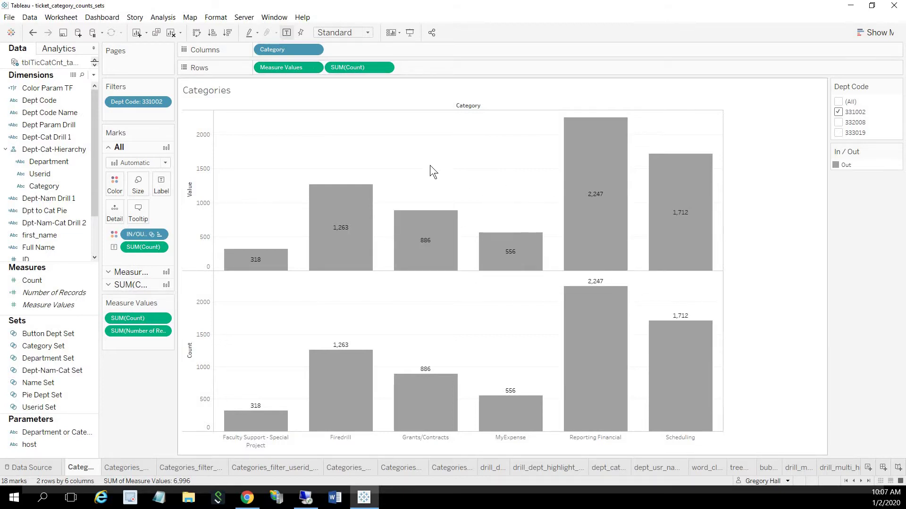
# - Put SUM(Count) and Measure Values on a dual axis, with both mark types set to Bar
pyautogui.click(384, 68)
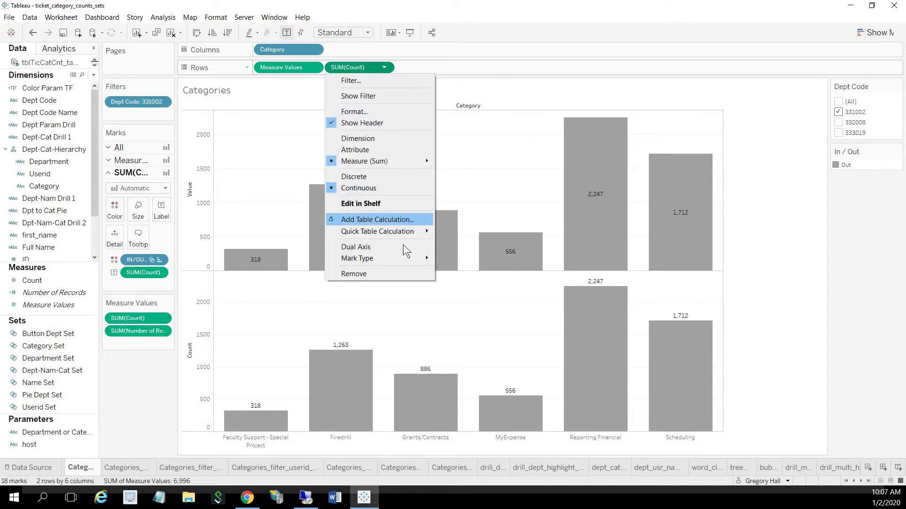
pyautogui.click(369, 248)
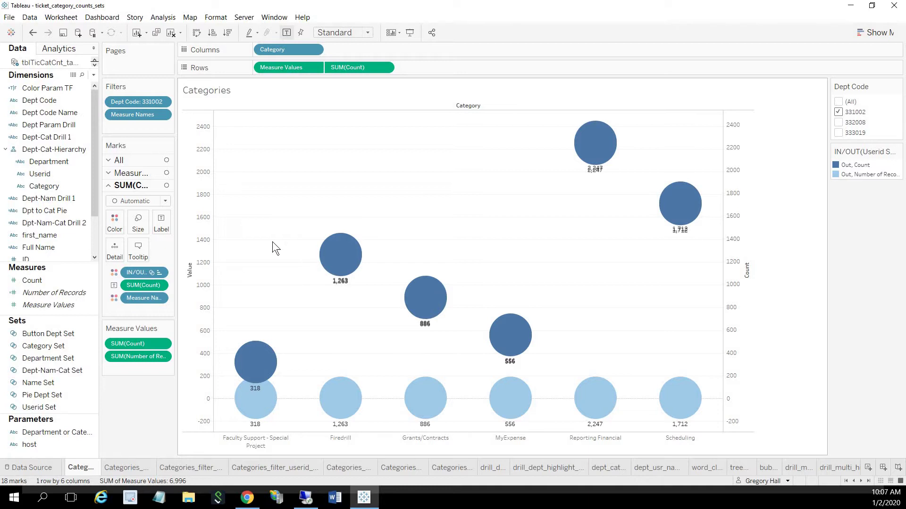
pyautogui.click(165, 202)
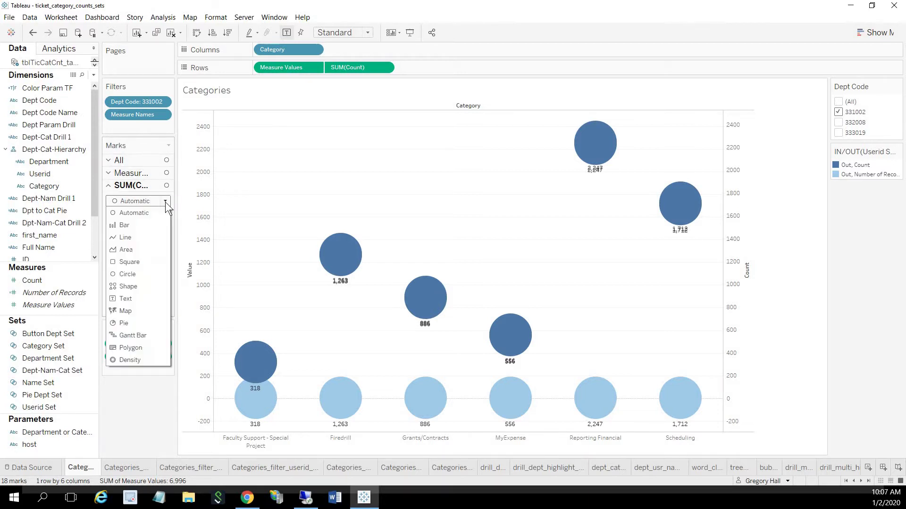
pyautogui.click(134, 230)
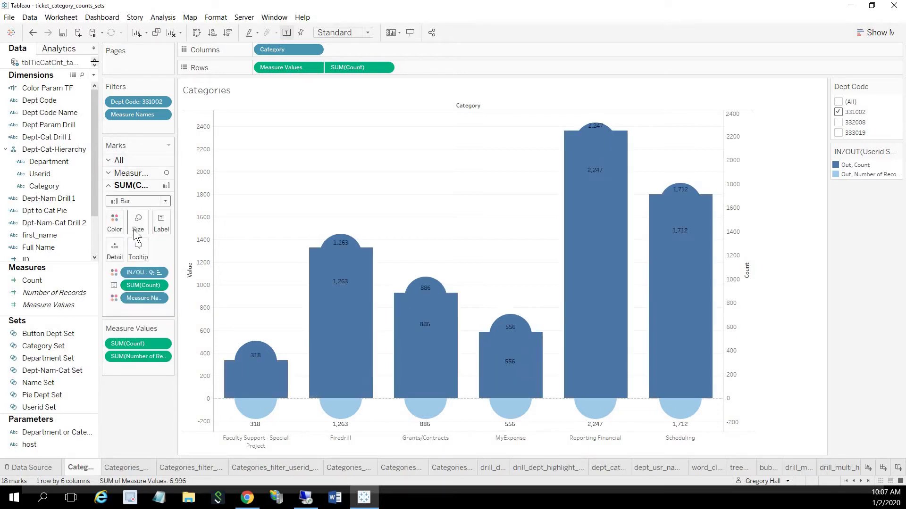
pyautogui.click(135, 174)
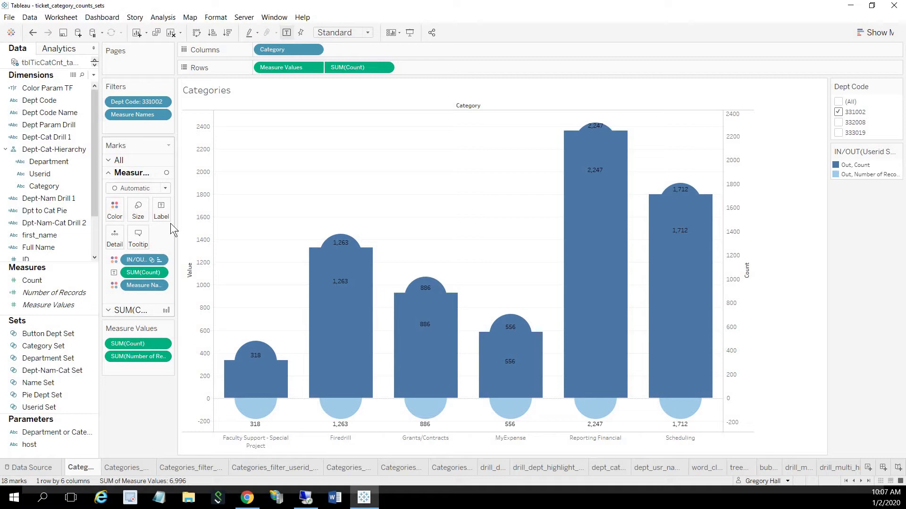
pyautogui.click(140, 189)
pyautogui.click(130, 212)
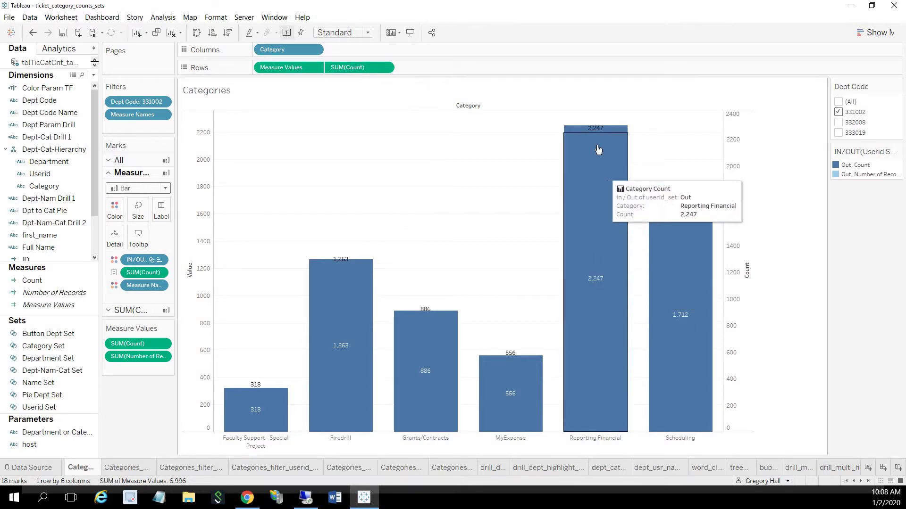
# - Synchronize the left Value axis with the Count axis, then check the All and Measure Values marks cards
pyautogui.rightClick(190, 272)
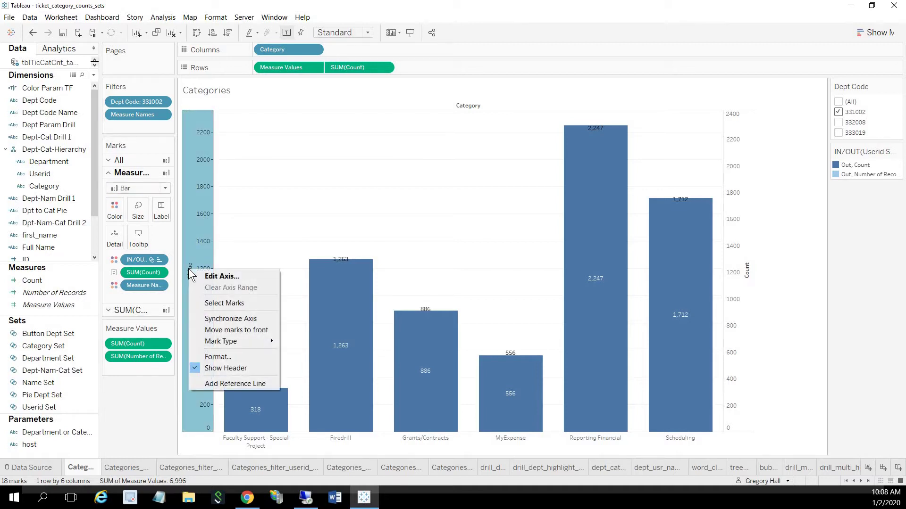
pyautogui.click(228, 319)
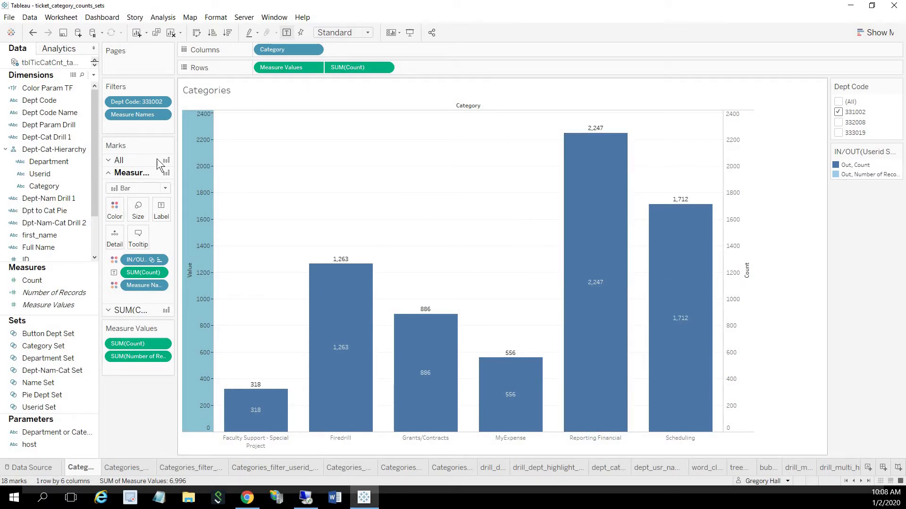
pyautogui.click(124, 162)
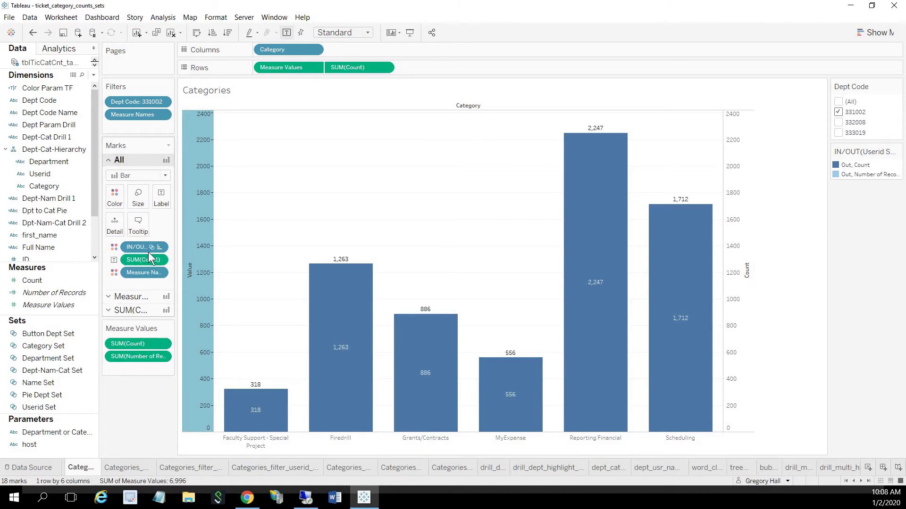
pyautogui.click(139, 300)
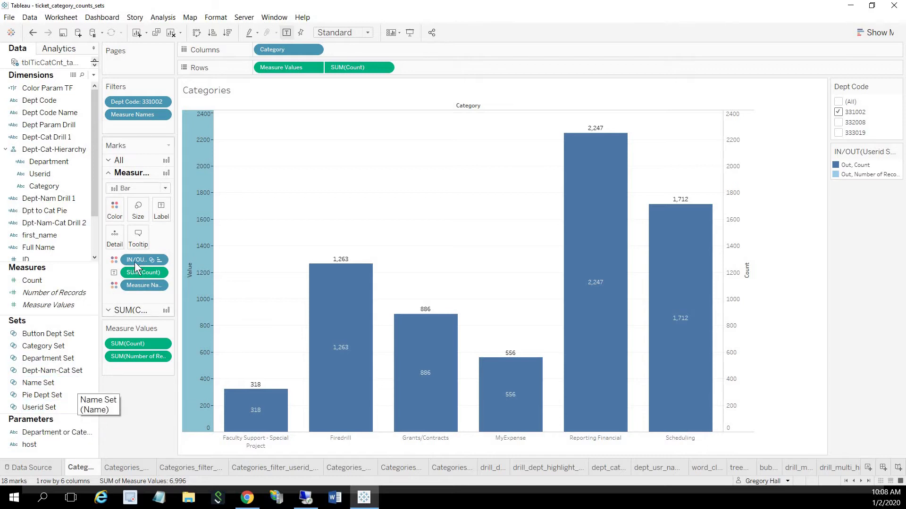
# - Remove the IN/OUT set from Color, then review the All, SUM(Count) and Measure Values marks cards
pyautogui.moveTo(137, 257); pyautogui.dragTo(45, 250)
pyautogui.moveTo(311, 267)
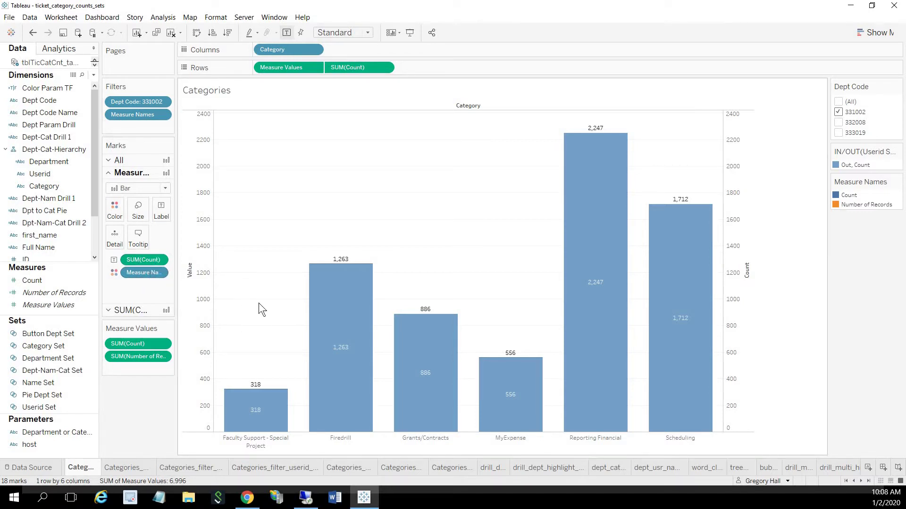
pyautogui.click(131, 160)
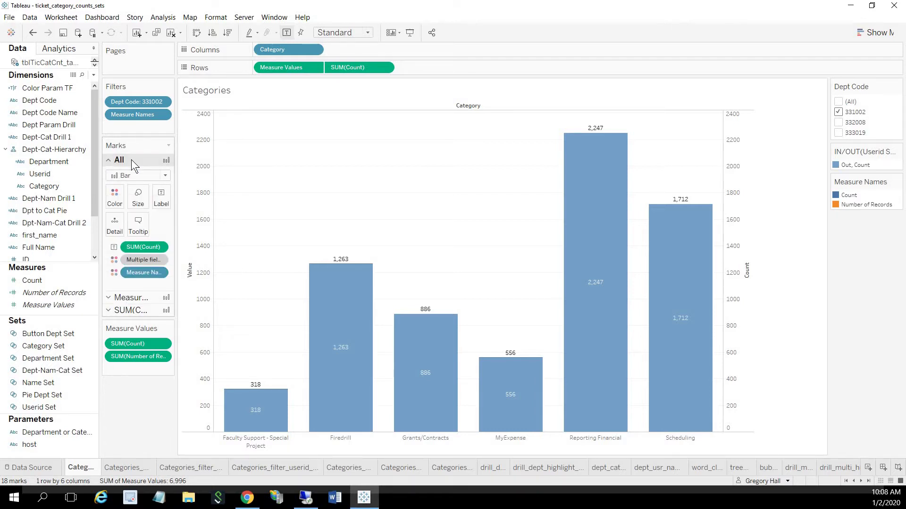
pyautogui.click(137, 310)
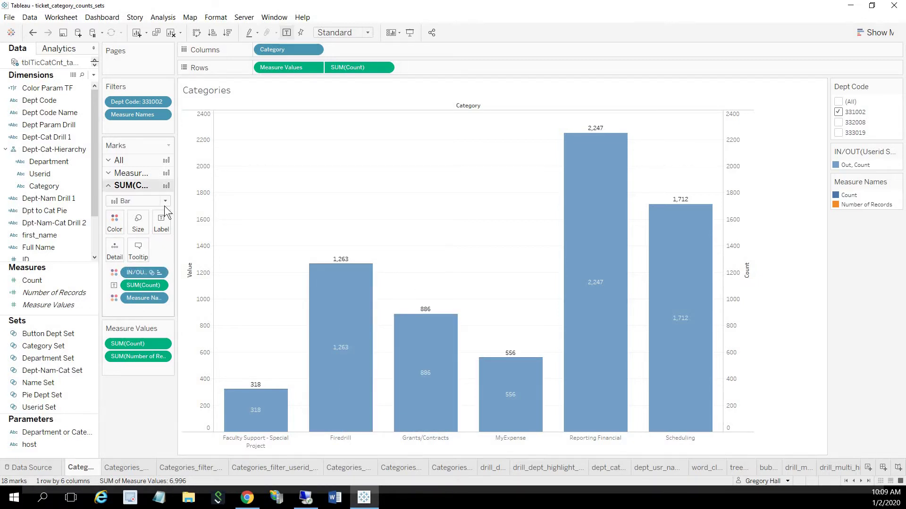
pyautogui.click(131, 173)
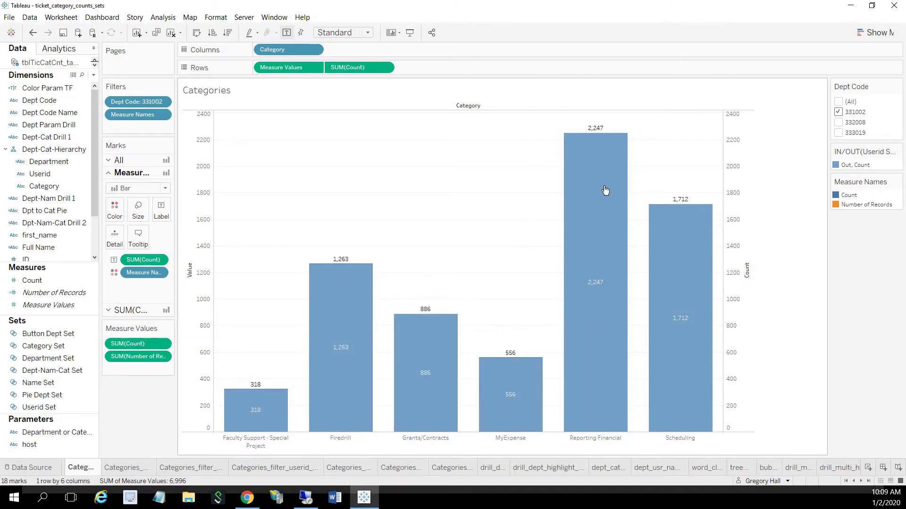
# - Minimize Tableau Desktop and reload the User Category Counts dashboard in Chrome to clear selections
pyautogui.click(854, 8)
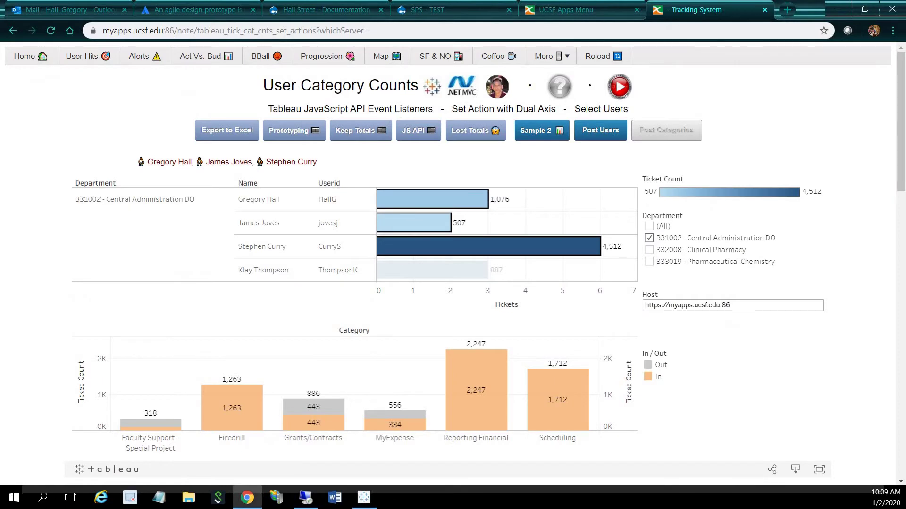
pyautogui.moveTo(902, 185); pyautogui.dragTo(902, 334)
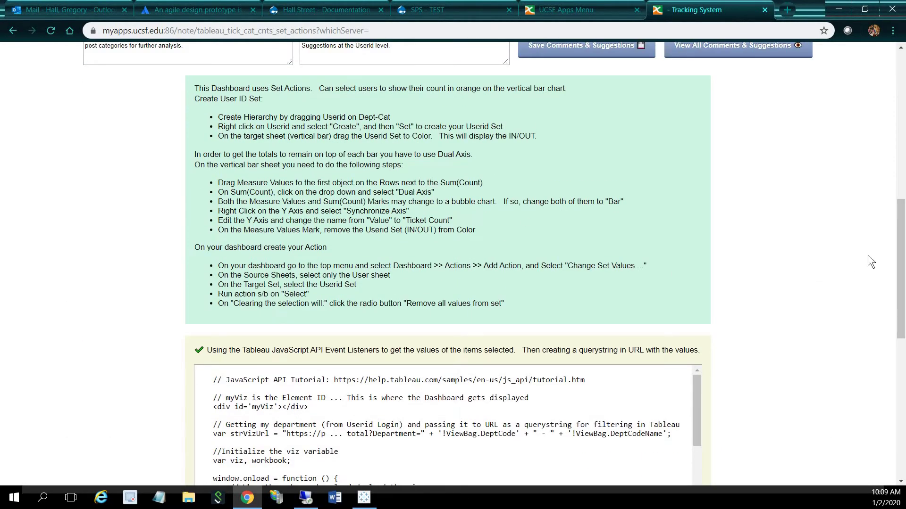
pyautogui.scroll(10, 901, 283)
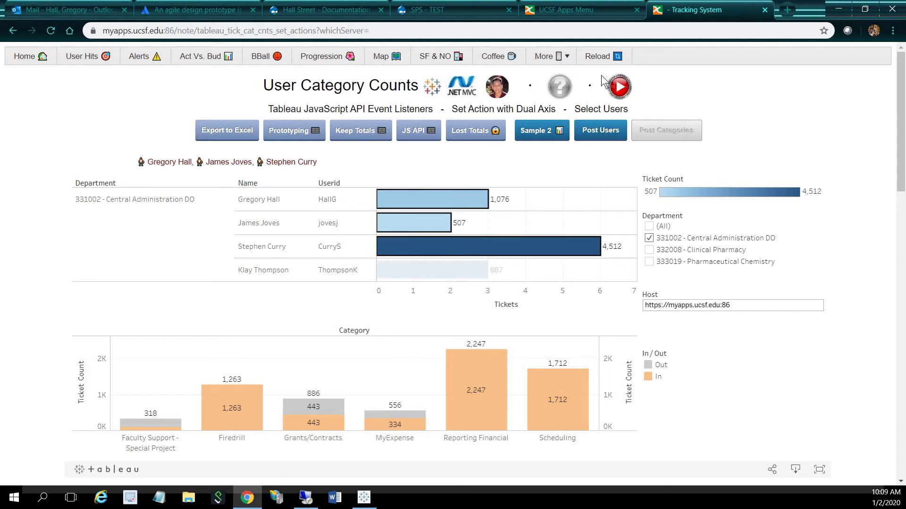
pyautogui.click(598, 56)
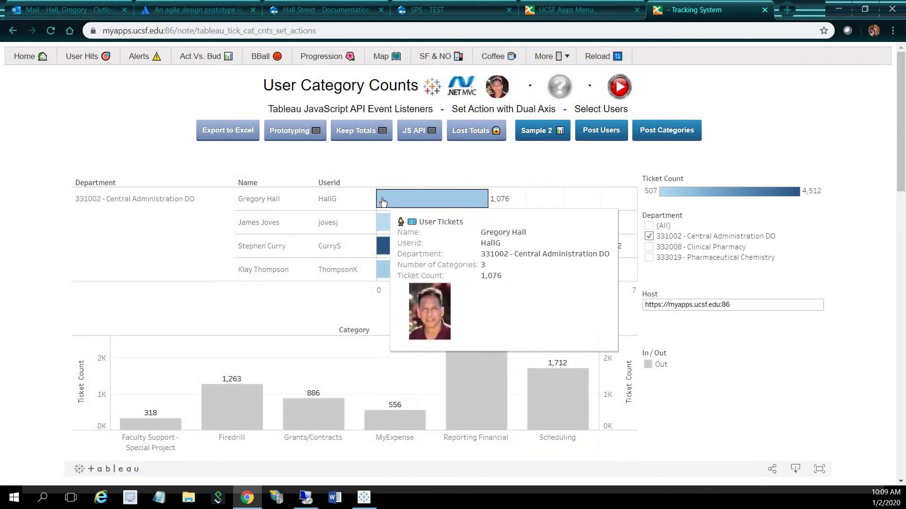
# - Marquee-select the bars of the first three users
pyautogui.moveTo(381, 199); pyautogui.dragTo(421, 246)
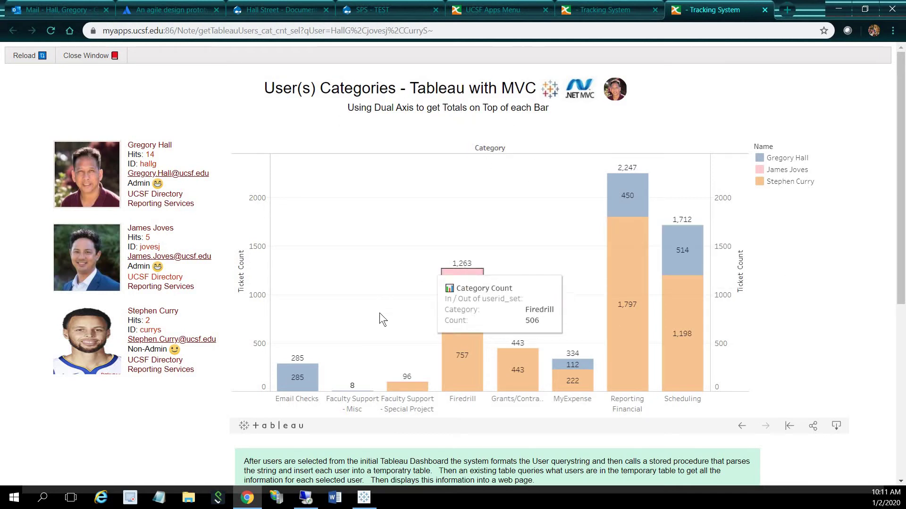
# - Open the second user's UCSF Directory people-search record in a new tab
pyautogui.moveTo(614, 254)
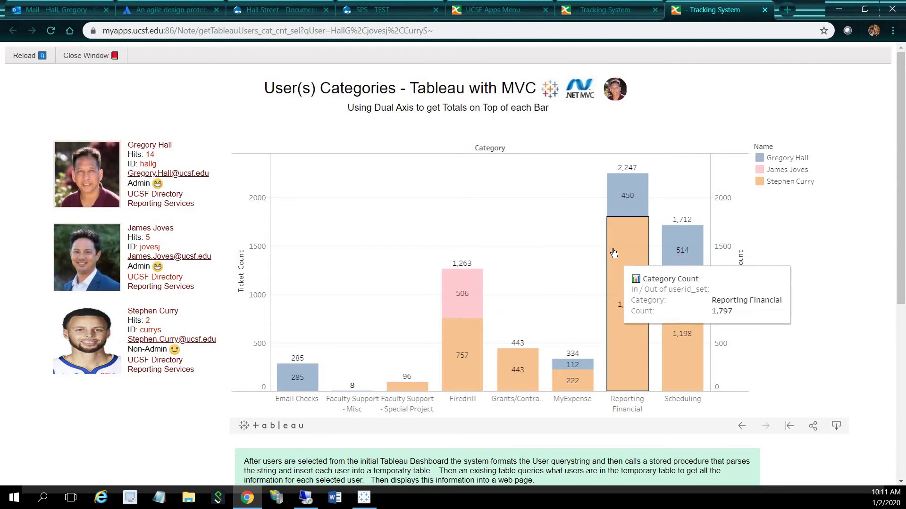
pyautogui.click(161, 281)
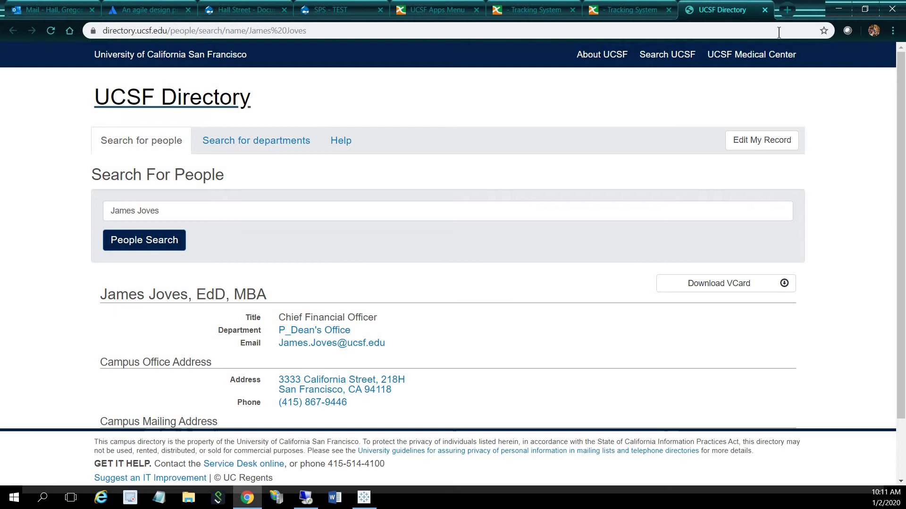
# - Close the Directory tab, then view and close the first user's Reporting Services ticket stats report
pyautogui.click(764, 10)
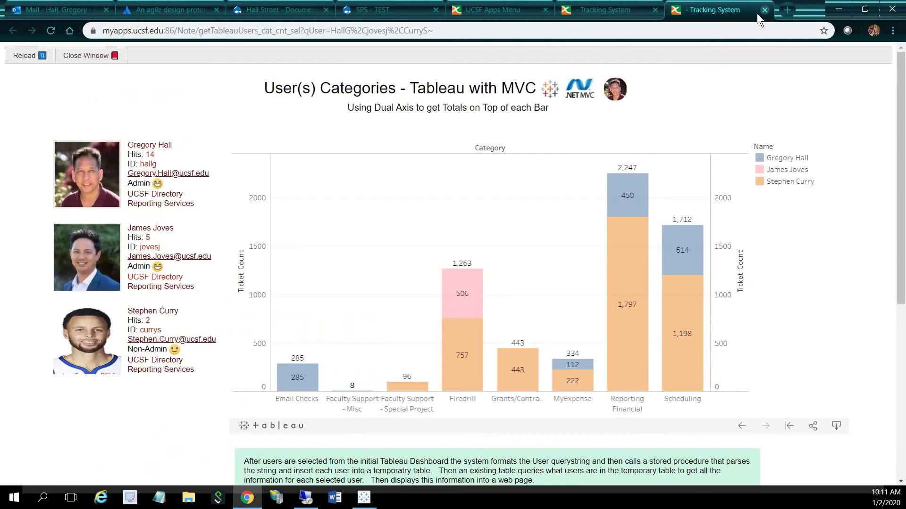
pyautogui.click(144, 208)
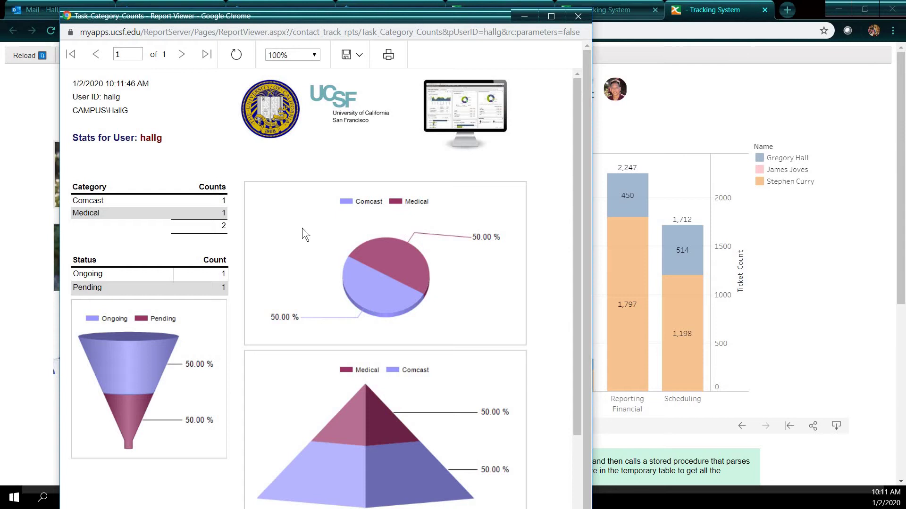
pyautogui.click(579, 15)
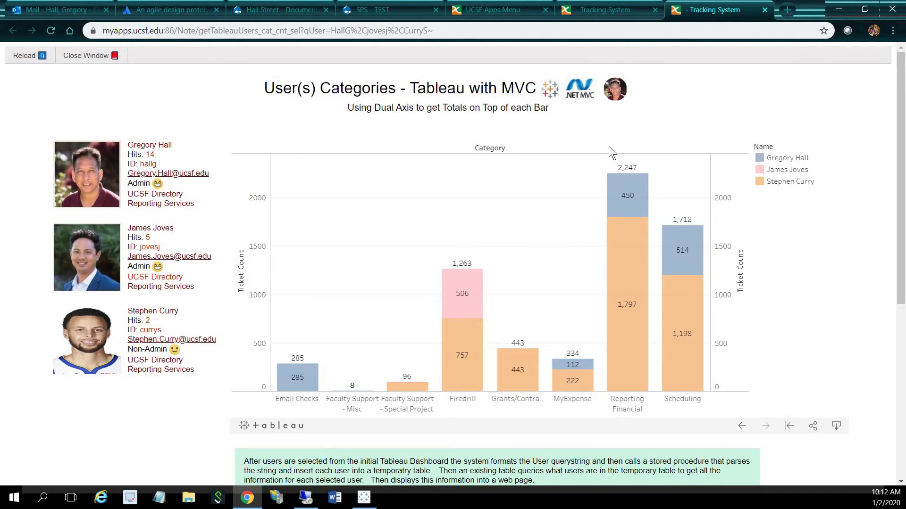
# - Go back and post the first four category bars, Faculty Support - Special Project through MyExpense
pyautogui.click(86, 55)
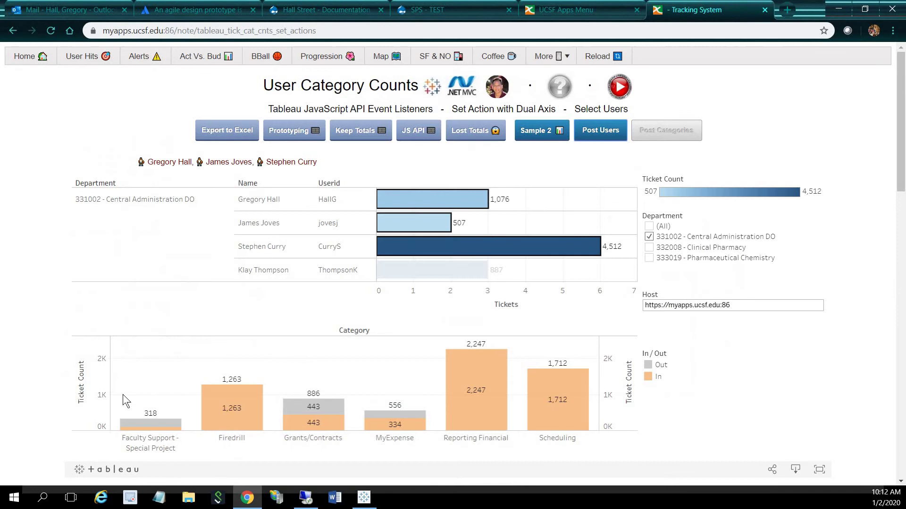
pyautogui.moveTo(166, 431); pyautogui.dragTo(415, 357)
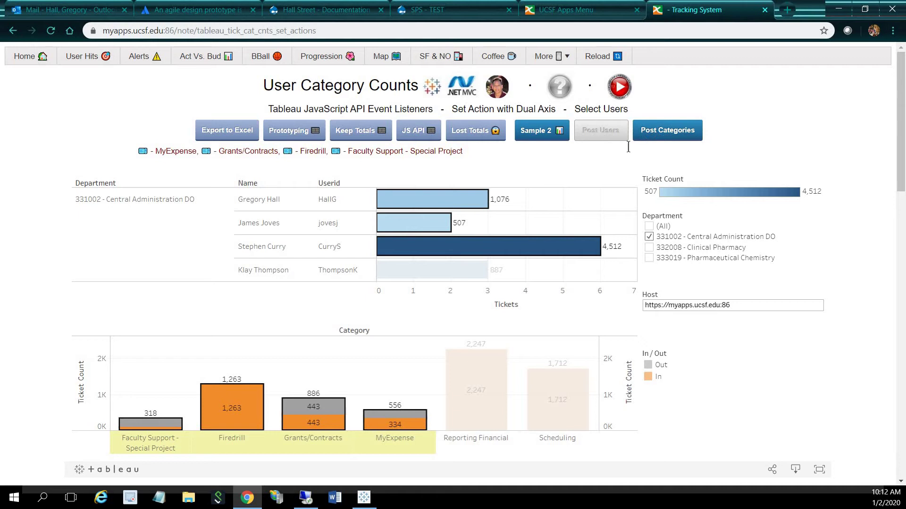
pyautogui.click(664, 130)
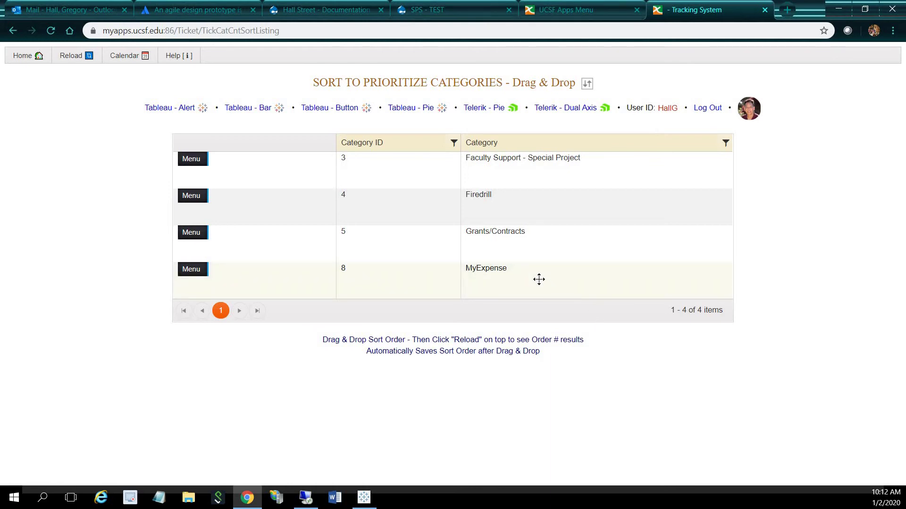
# - Reorder categories to MyExpense, Grants/Contracts, Firedrill, Faculty Support - Special Project
pyautogui.moveTo(539, 279); pyautogui.dragTo(510, 157)
pyautogui.moveTo(509, 203); pyautogui.dragTo(519, 293)
pyautogui.moveTo(503, 241); pyautogui.dragTo(499, 188)
# - Run a Google search for the MyExpense category, then close the results tab
pyautogui.moveTo(191, 160)
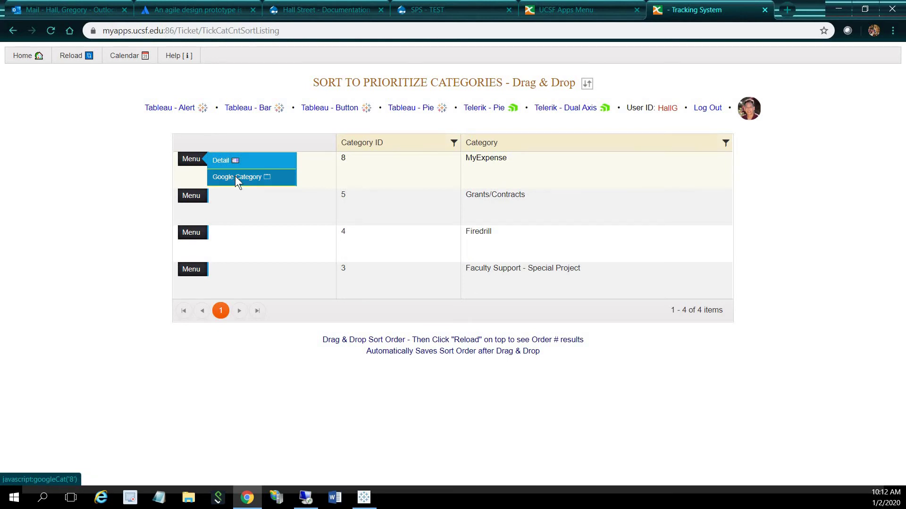
pyautogui.click(235, 177)
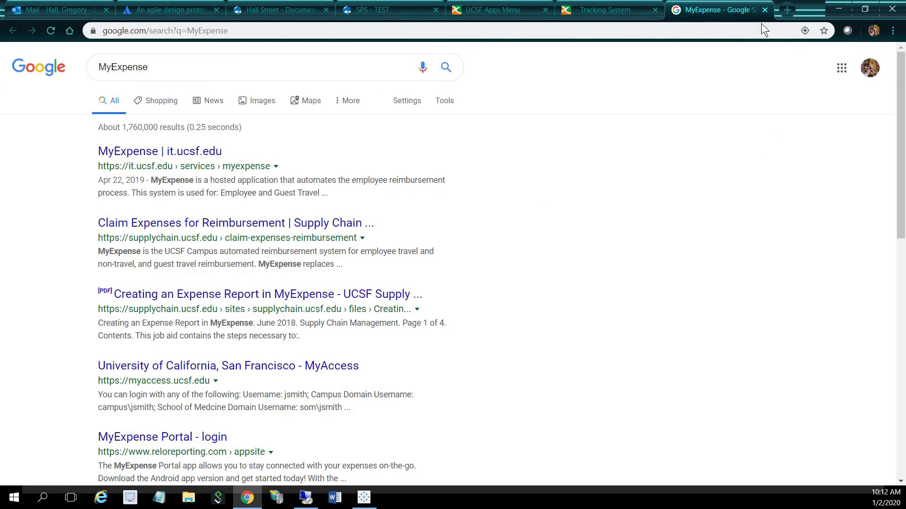
pyautogui.click(764, 10)
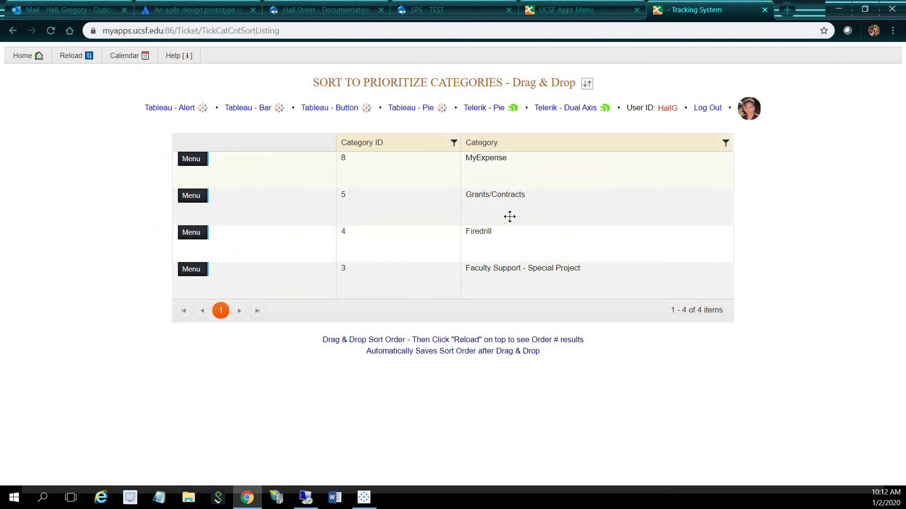
# - Open the Grants/Contracts detail page listing its 886 tickets with PI, time and notes
pyautogui.moveTo(194, 198)
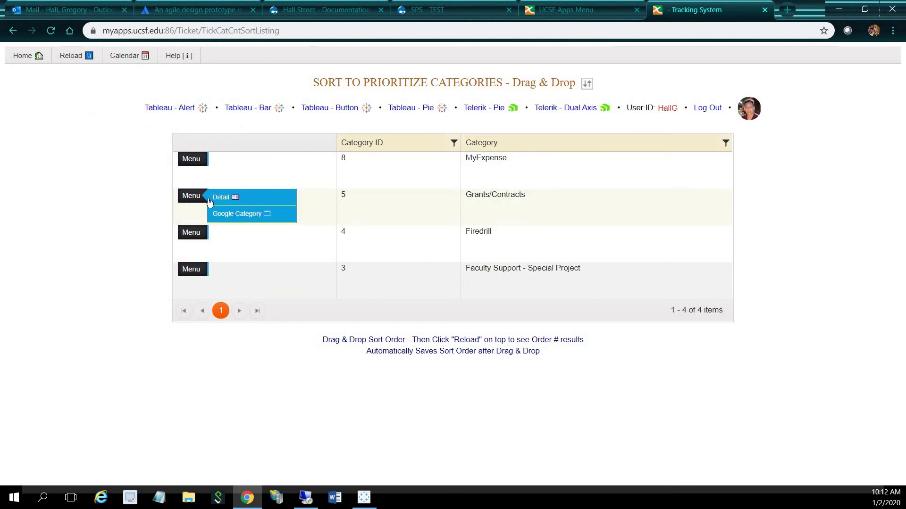
pyautogui.click(221, 198)
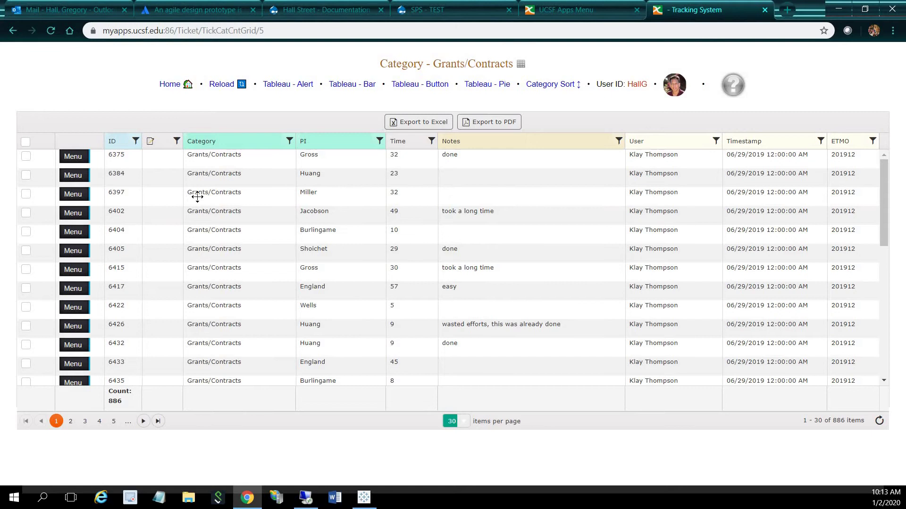
pyautogui.moveTo(82, 177)
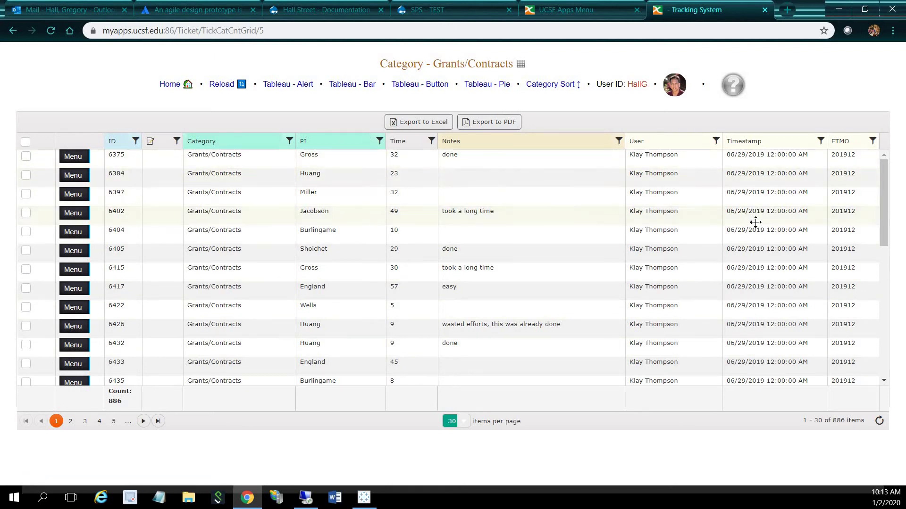
# - Return to User Category Counts, try Sample 1 with two users selected, then switch back to Sample 2
pyautogui.click(349, 86)
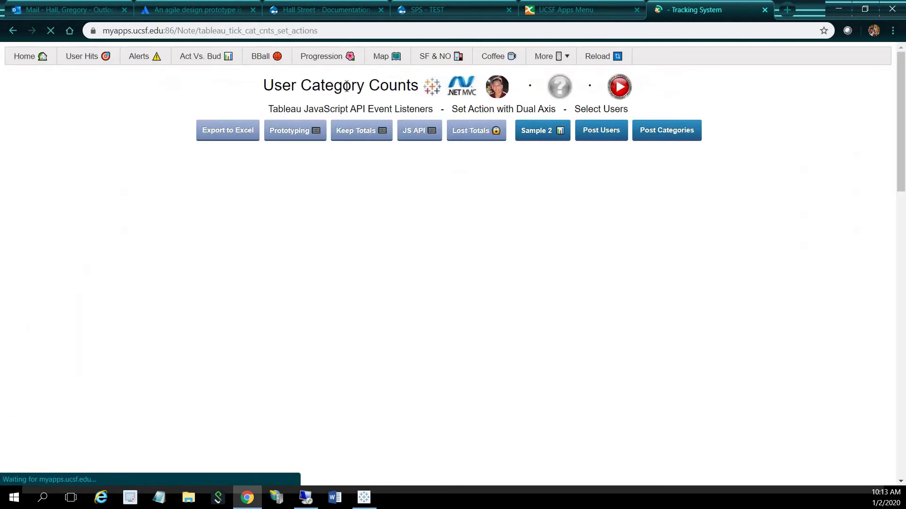
pyautogui.click(548, 134)
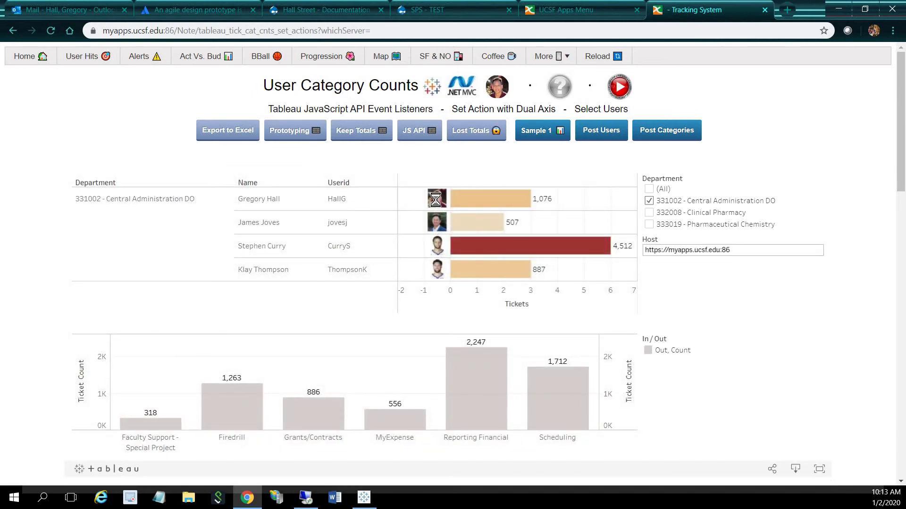
pyautogui.moveTo(450, 193)
pyautogui.mouseDown()
pyautogui.moveTo(471, 213)
pyautogui.moveTo(441, 204)
pyautogui.mouseUp()
pyautogui.moveTo(440, 202); pyautogui.dragTo(479, 216)
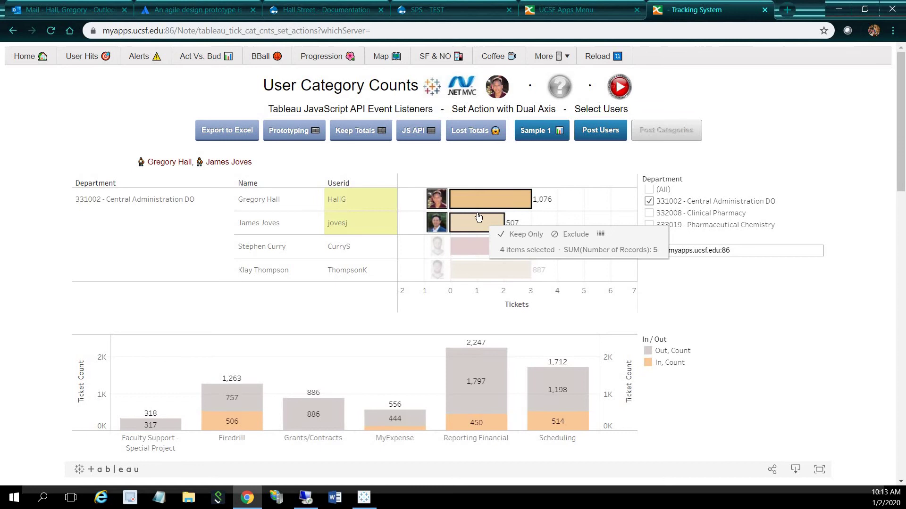
pyautogui.moveTo(454, 196)
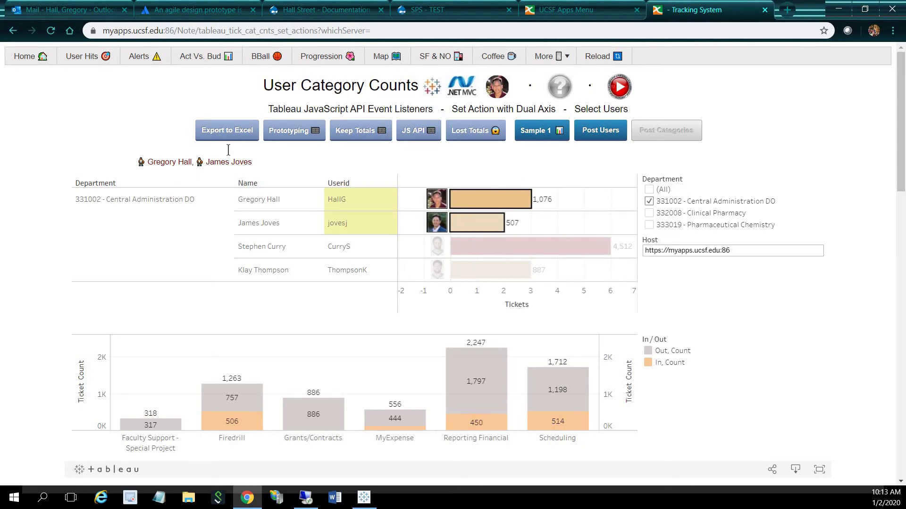
pyautogui.click(542, 133)
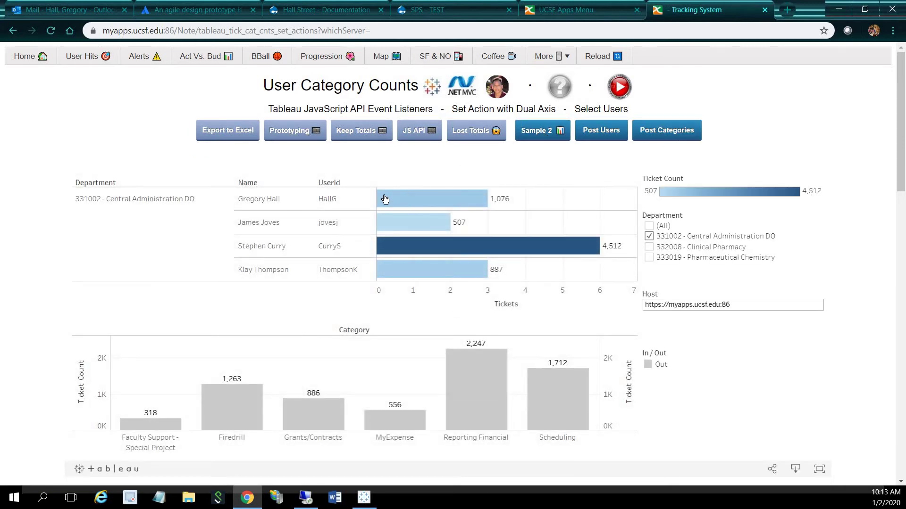
pyautogui.moveTo(386, 202)
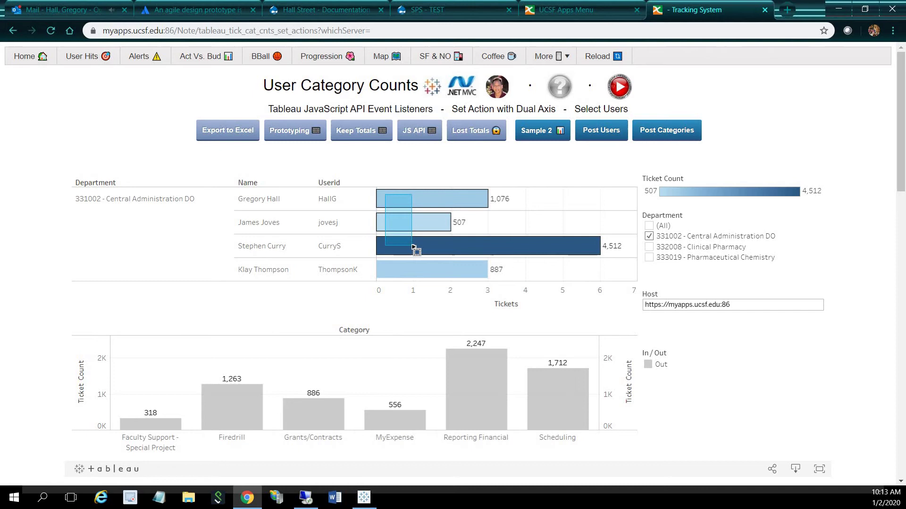
pyautogui.click(413, 249)
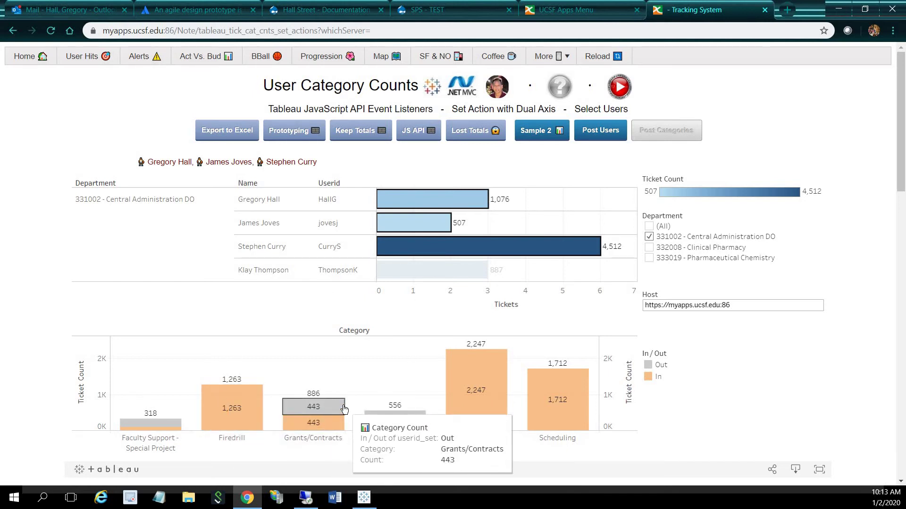
pyautogui.moveTo(156, 418); pyautogui.dragTo(401, 420)
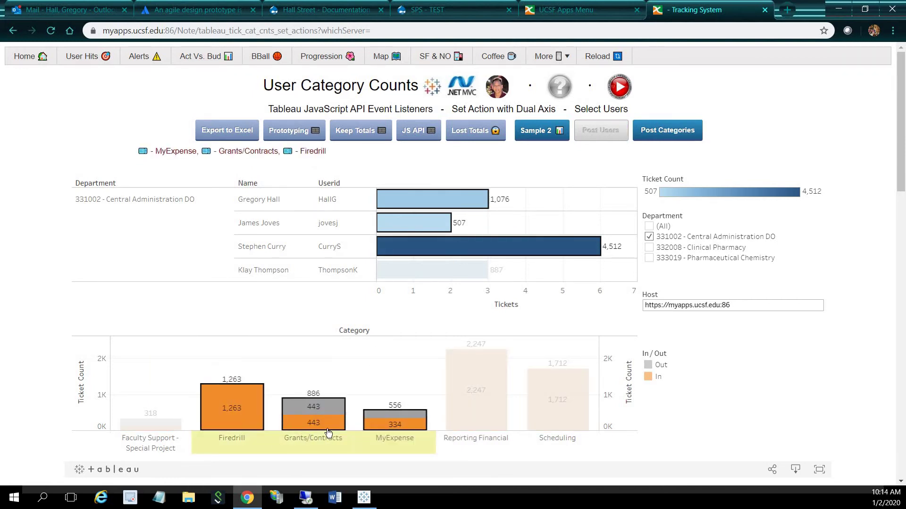
pyautogui.moveTo(324, 427)
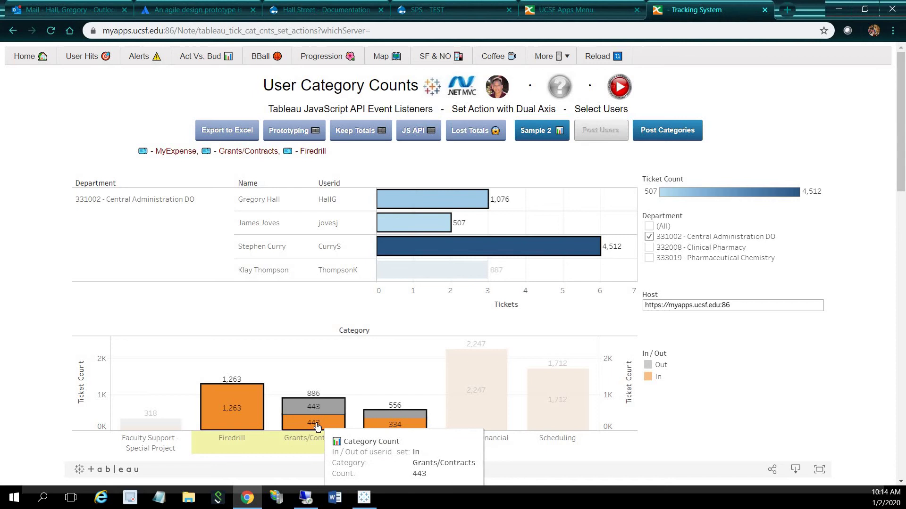
pyautogui.moveTo(328, 401)
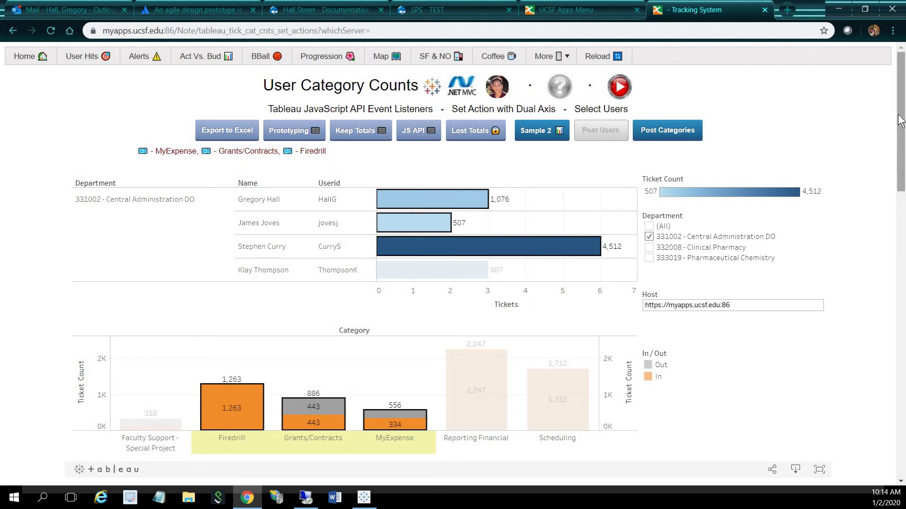
pyautogui.moveTo(902, 130); pyautogui.dragTo(902, 373)
pyautogui.moveTo(693, 121); pyautogui.dragTo(710, 322)
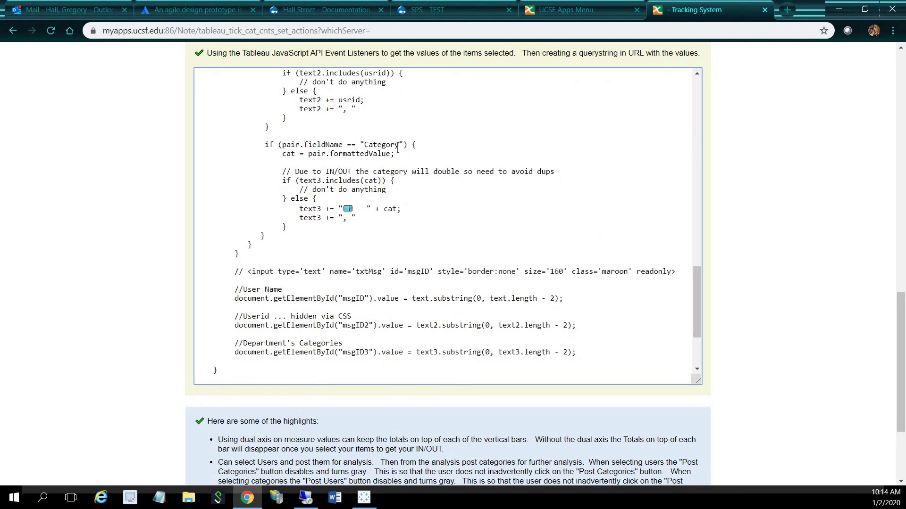
pyautogui.moveTo(386, 141); pyautogui.dragTo(393, 140)
pyautogui.moveTo(897, 326); pyautogui.dragTo(896, 87)
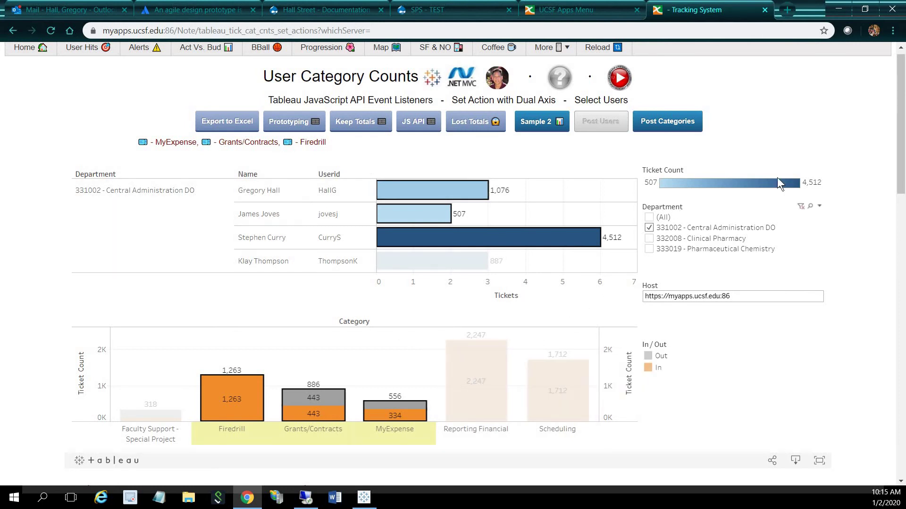
# - Scroll below the dashboard to the Comments and Suggestions boxes and set-action setup notes
pyautogui.scroll(-3, 901, 146)
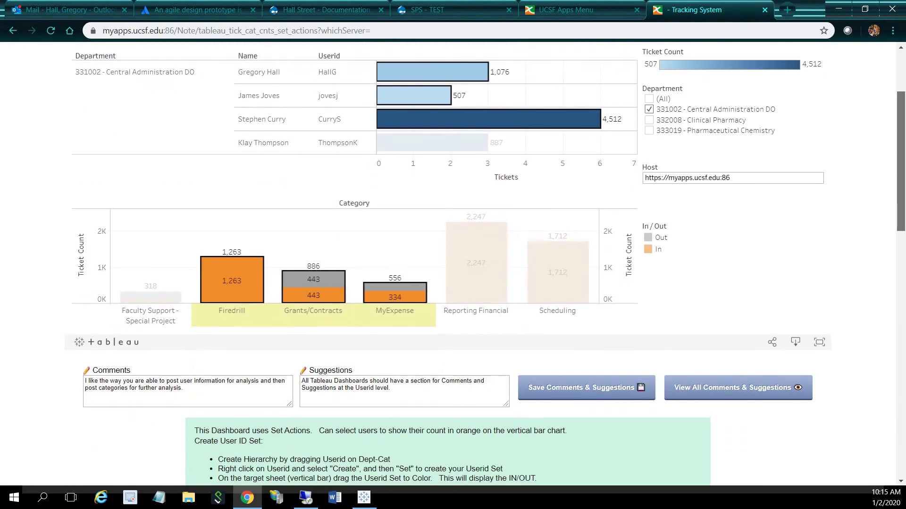
pyautogui.scroll(-4, 244, 212)
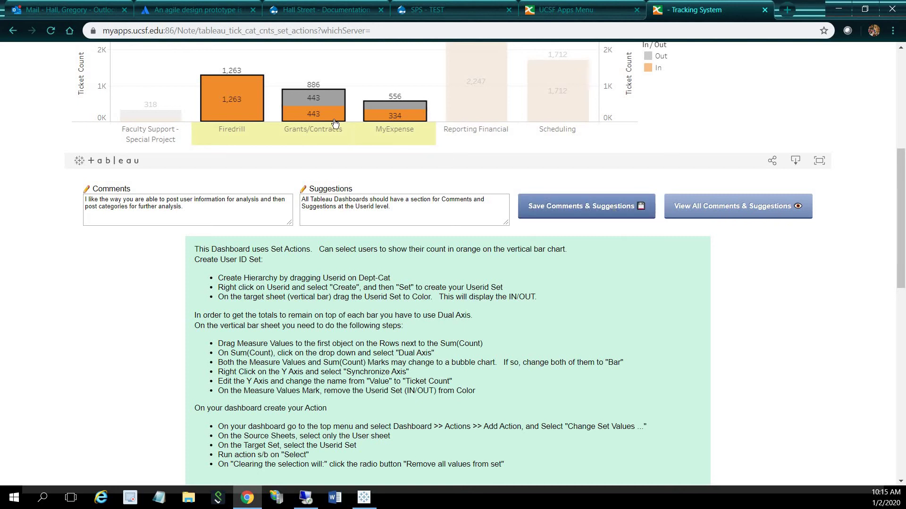
pyautogui.moveTo(336, 121)
# - Save the reply 'OK Boss' on comment ID 4, then draft an e-mail of user ID 2's feedback
pyautogui.click(733, 208)
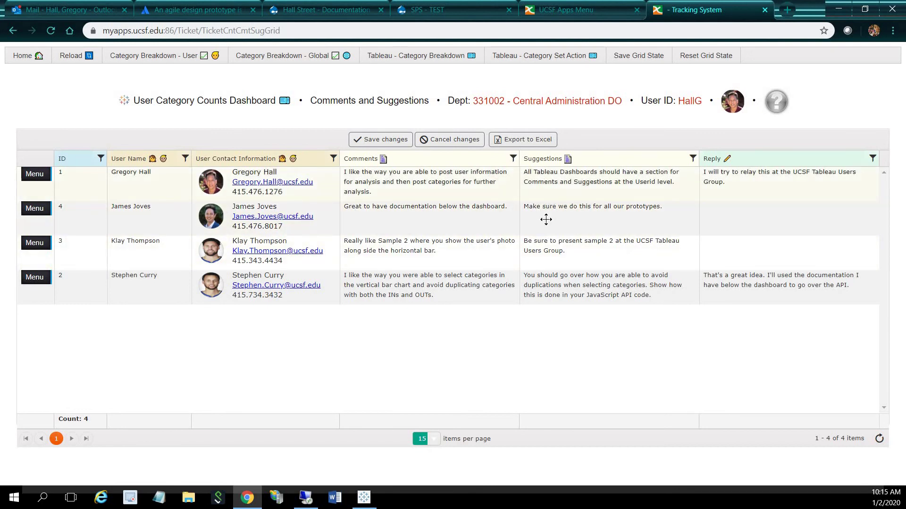
pyautogui.click(756, 231)
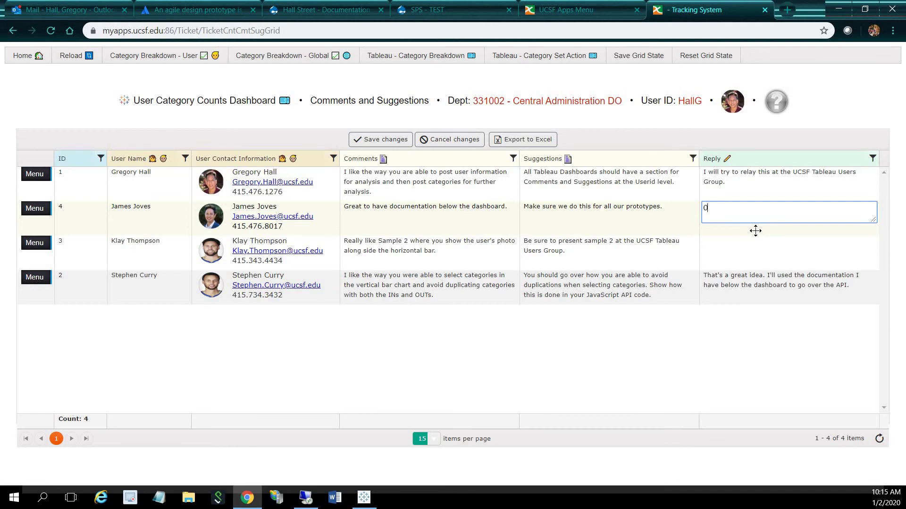
pyautogui.write('OK Boss')
pyautogui.click(380, 139)
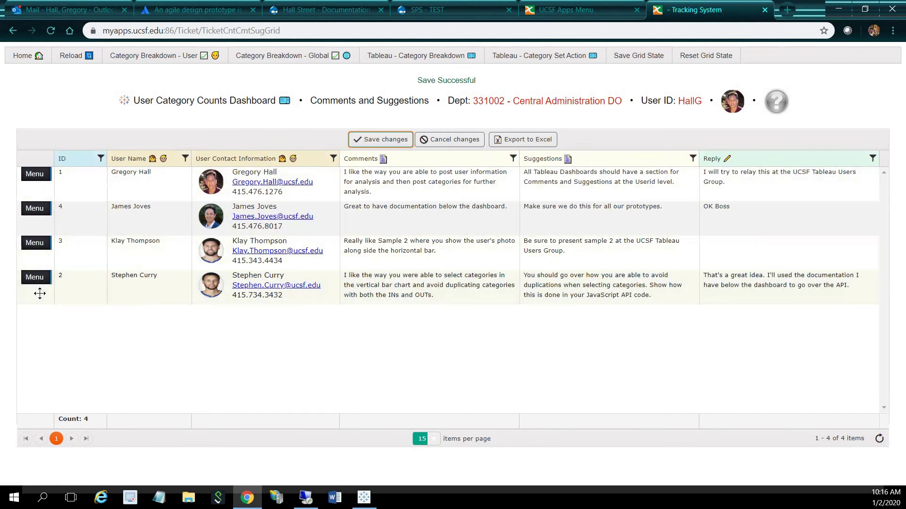
pyautogui.moveTo(37, 286)
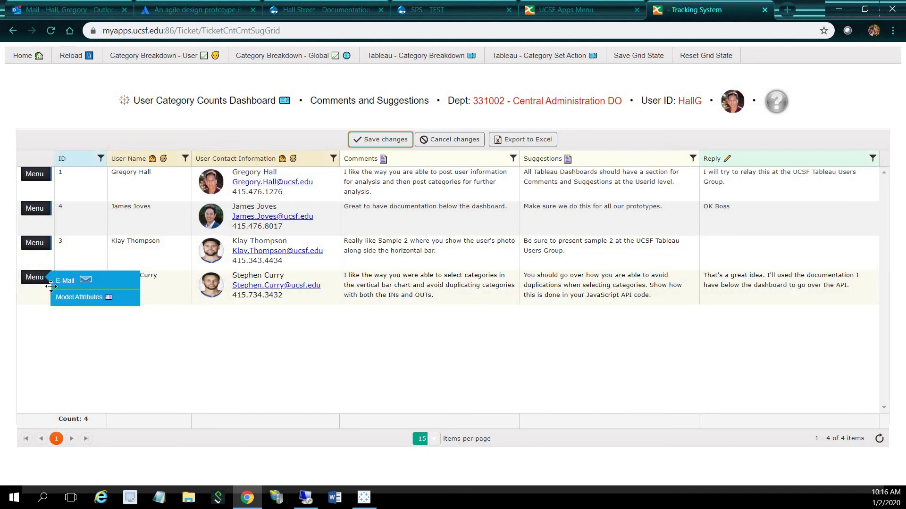
pyautogui.click(66, 281)
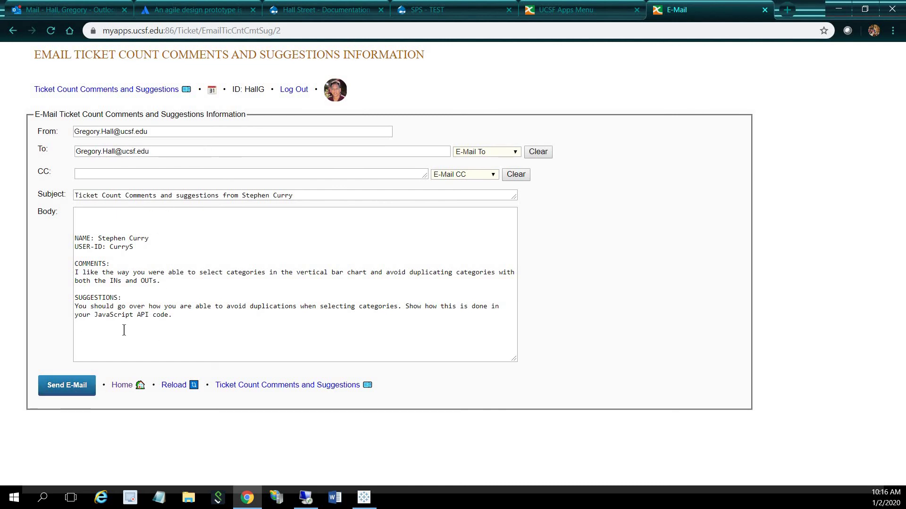
# - Add 'Hello World!!!' to the top of the e-mail body and send it
pyautogui.click(86, 217)
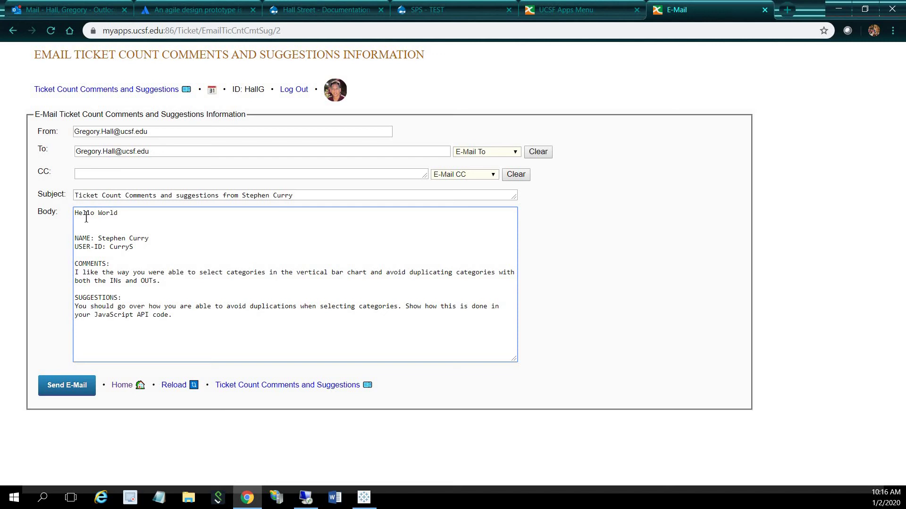
pyautogui.write('Hello World!!!!')
pyautogui.click(74, 387)
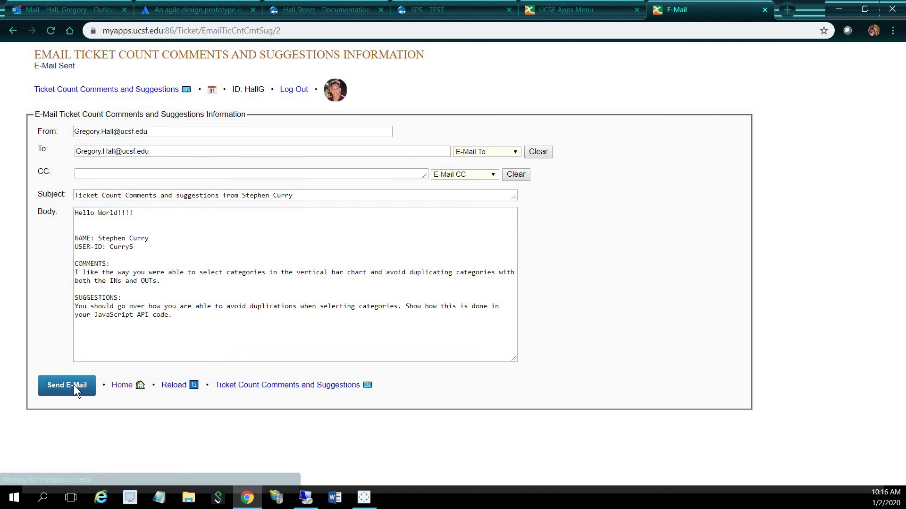
# - Check the To and CC recipient lists unchanged, then open My Contacts from Home
pyautogui.click(467, 152)
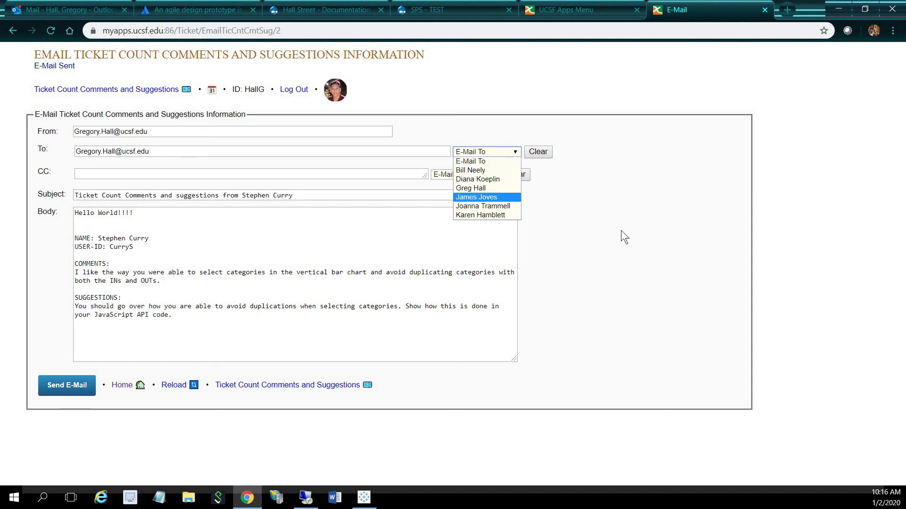
pyautogui.click(621, 230)
pyautogui.click(471, 175)
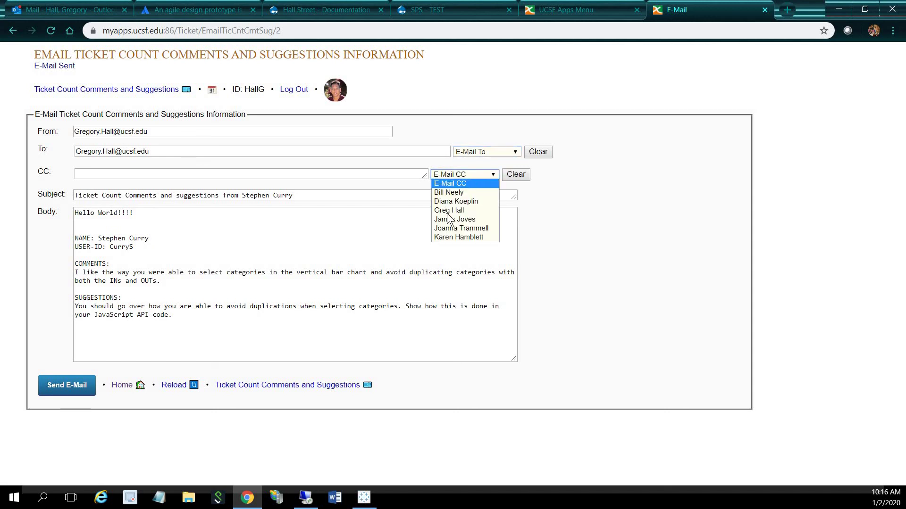
pyautogui.click(476, 152)
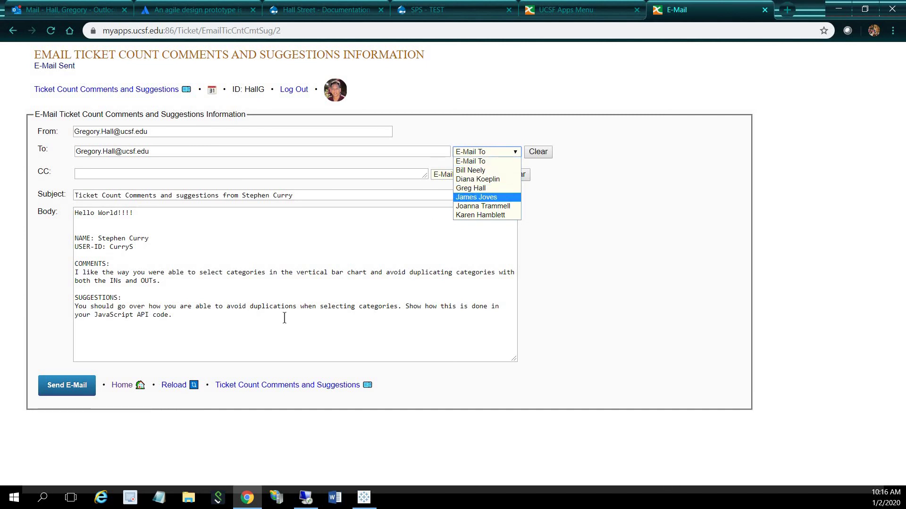
pyautogui.click(642, 200)
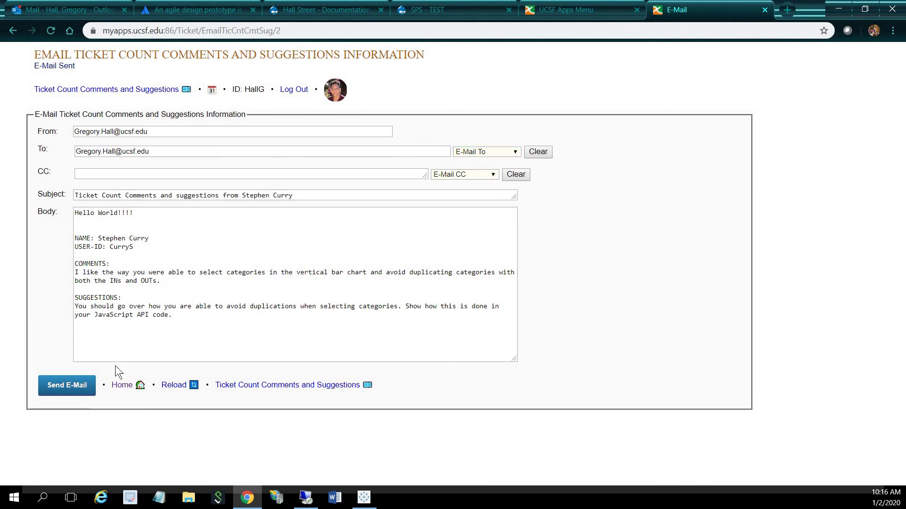
pyautogui.click(124, 386)
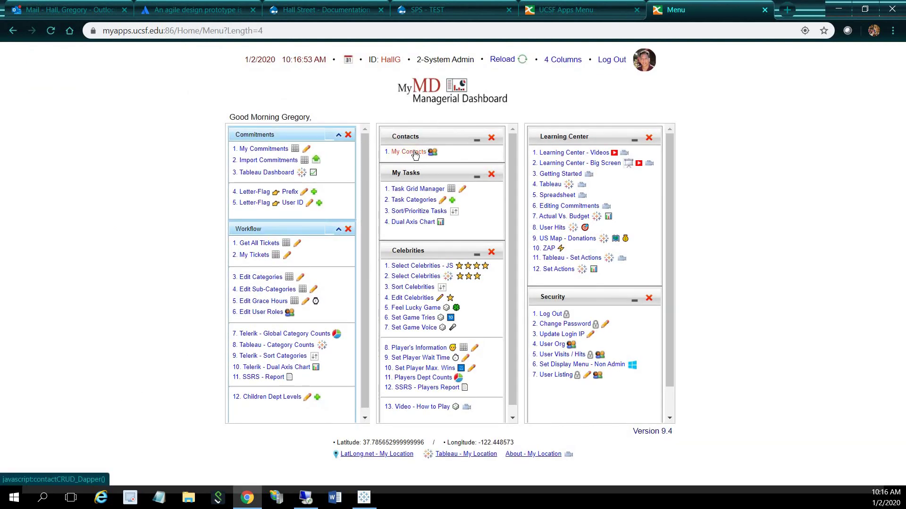
pyautogui.click(415, 154)
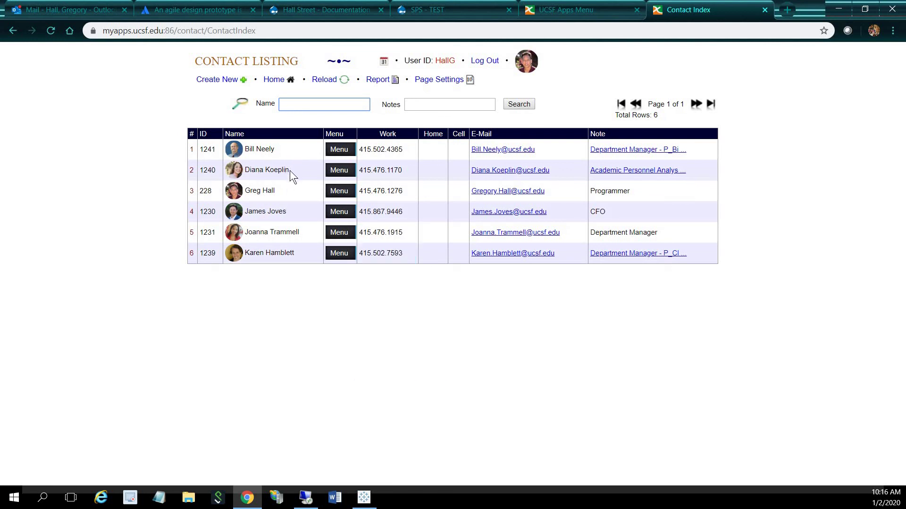
# - In Outlook, open the new Ticket Count Comments e-mail beginning with Hello World!!!
pyautogui.click(45, 8)
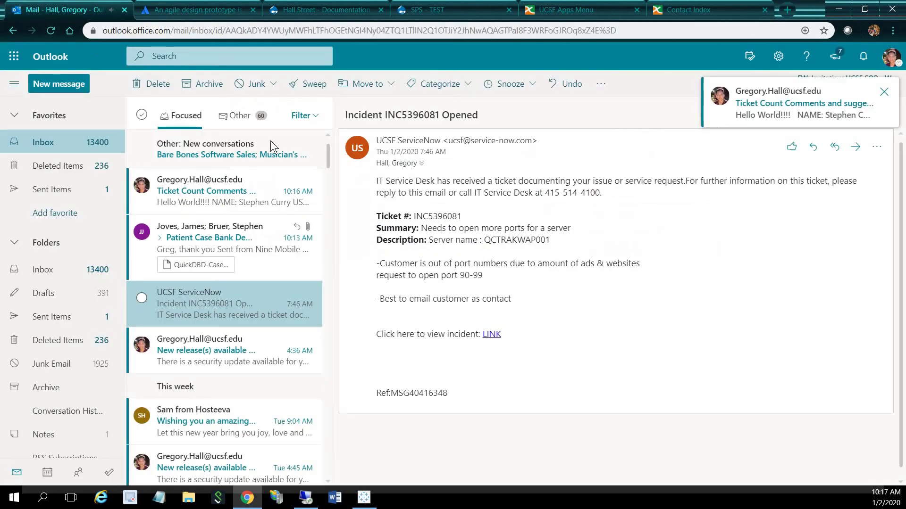
pyautogui.click(187, 190)
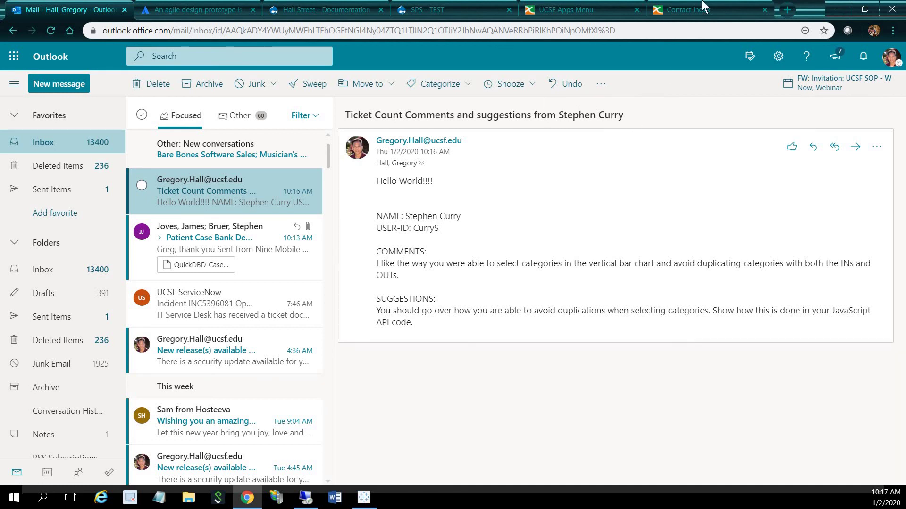
# - Reopen the Set Actions dashboard from Home and select the first three users, turning their In counts orange
pyautogui.click(709, 16)
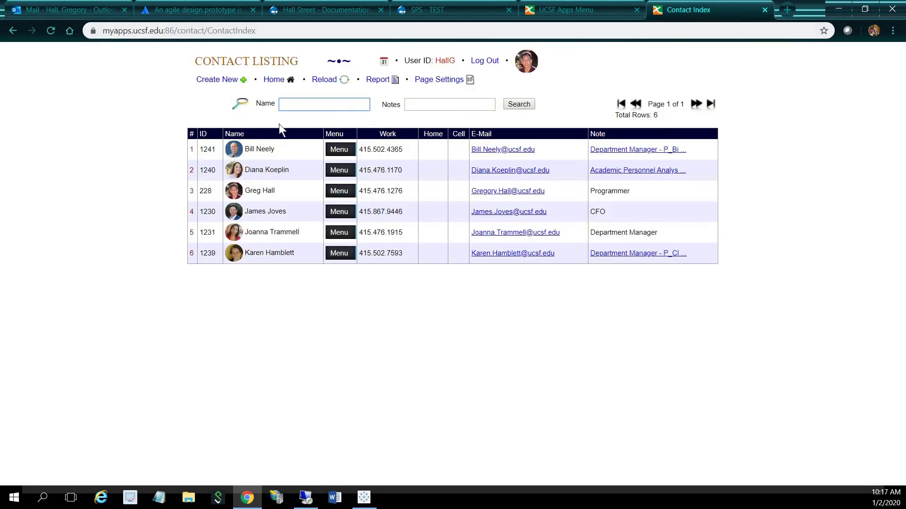
pyautogui.click(279, 77)
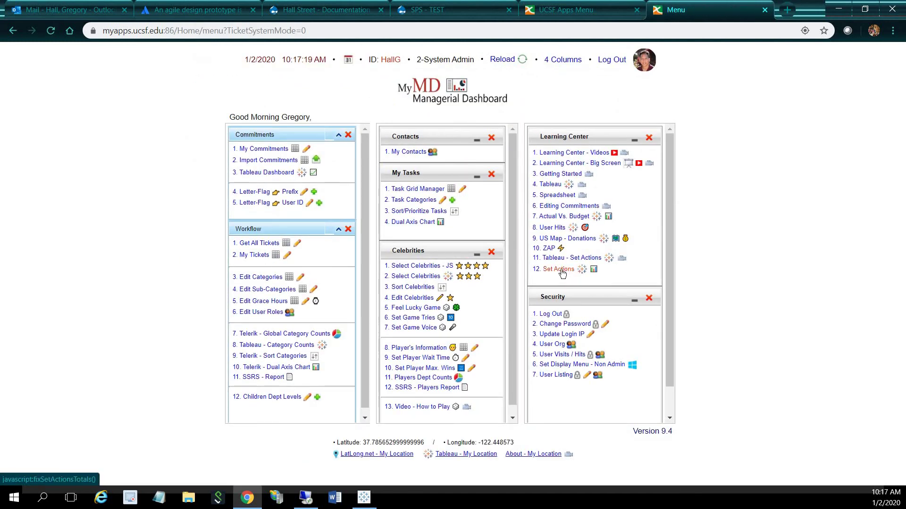
pyautogui.click(561, 271)
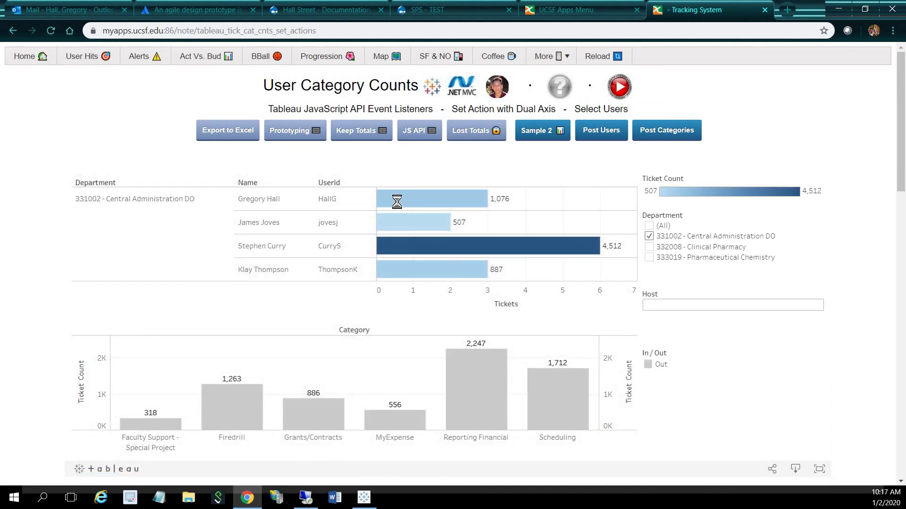
pyautogui.moveTo(395, 205); pyautogui.dragTo(426, 238)
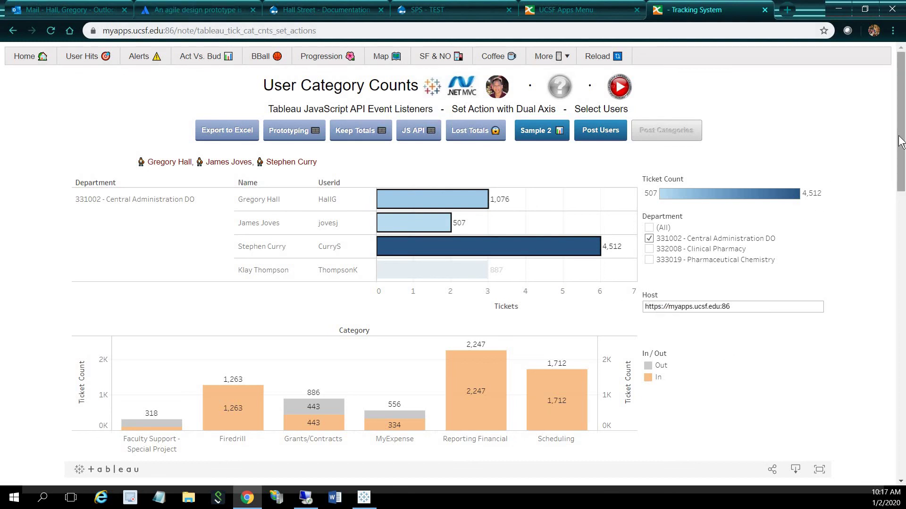
pyautogui.moveTo(900, 142); pyautogui.dragTo(900, 376)
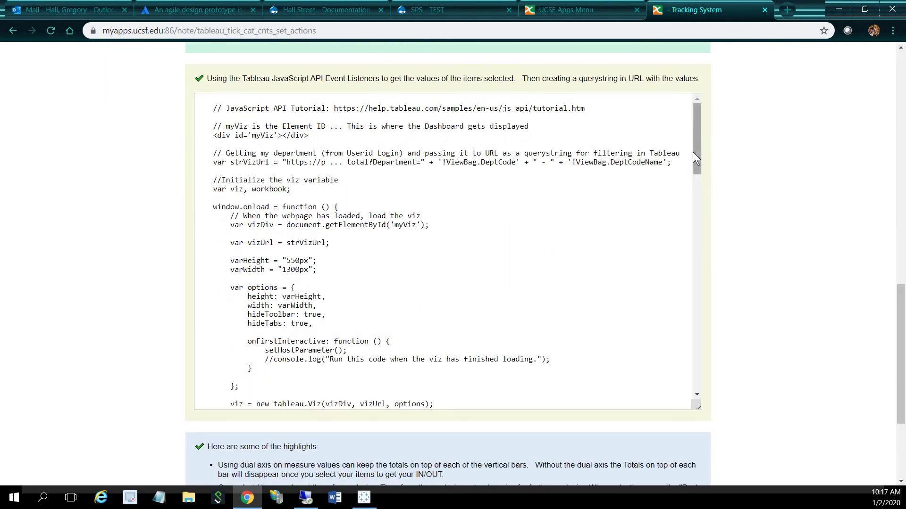
# - Highlight the setHostParameter function in the JavaScript code sample, then return to the dashboard
pyautogui.click(692, 152)
pyautogui.moveTo(706, 194); pyautogui.dragTo(717, 236)
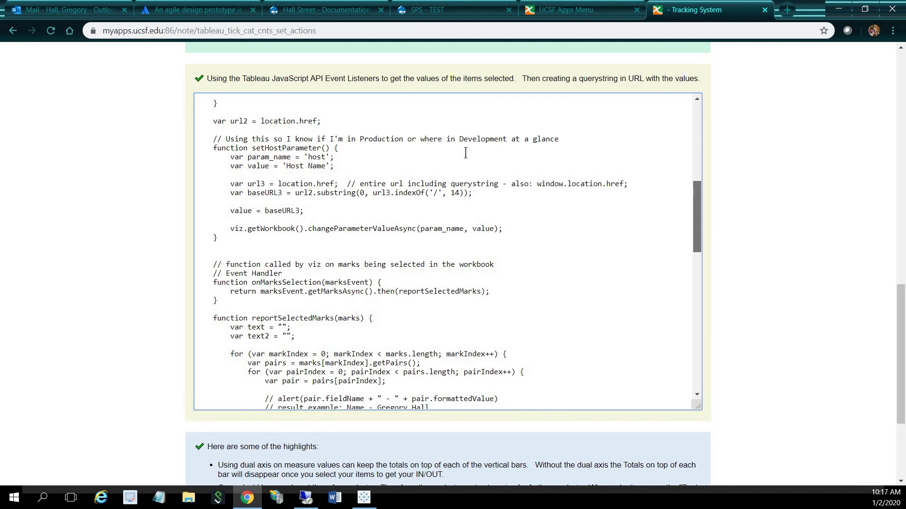
pyautogui.doubleClick(288, 146)
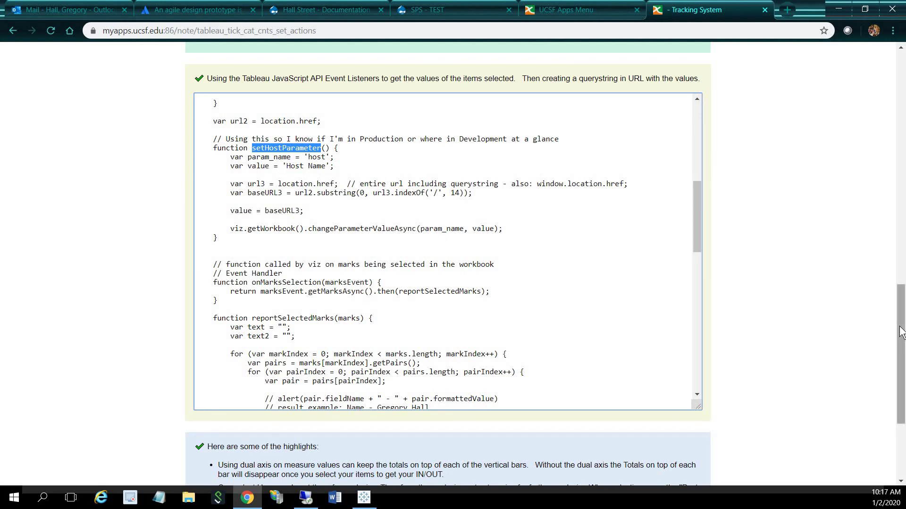
pyautogui.moveTo(900, 338); pyautogui.dragTo(900, 97)
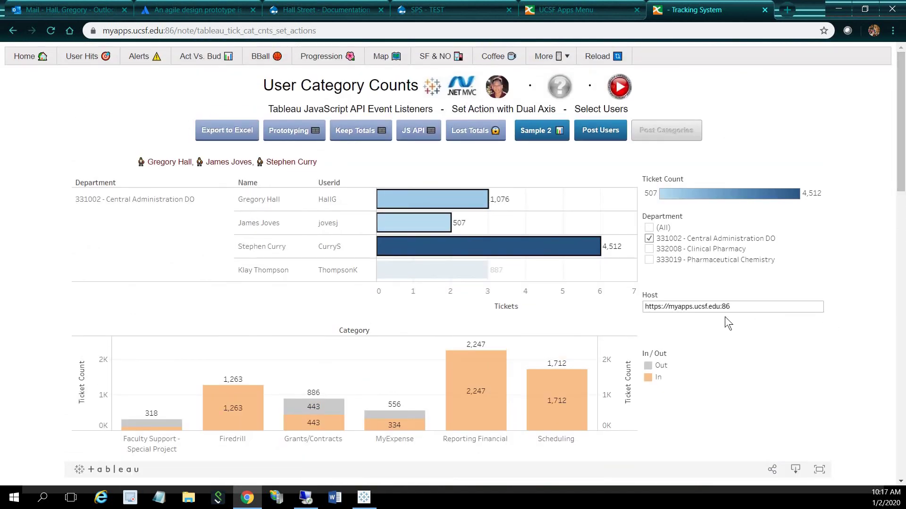